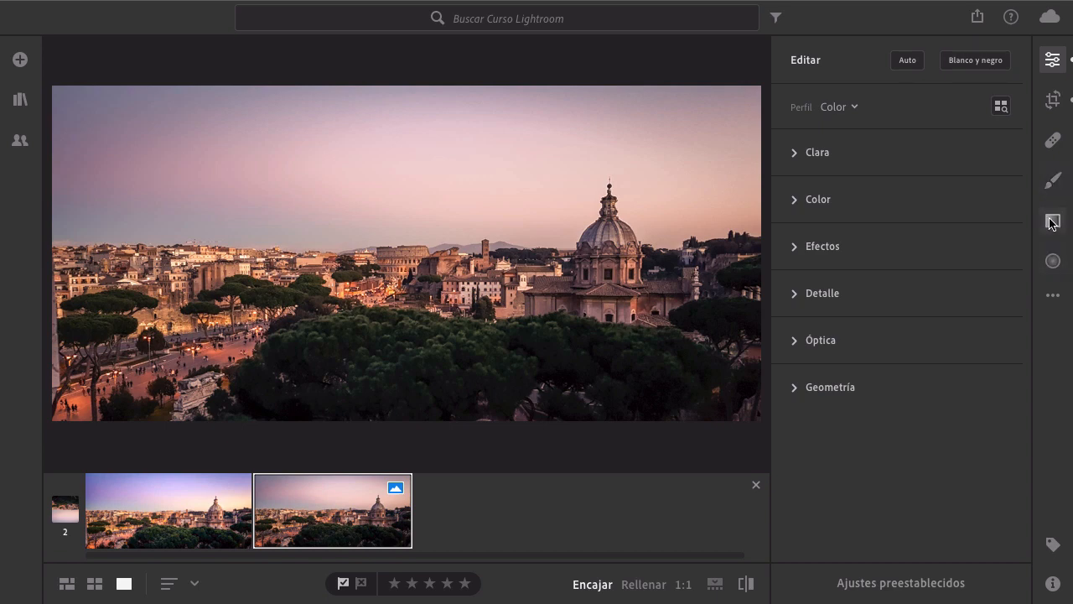
- Review the photo's global adjustments in the Clara and Color groups
left_click(794, 155)
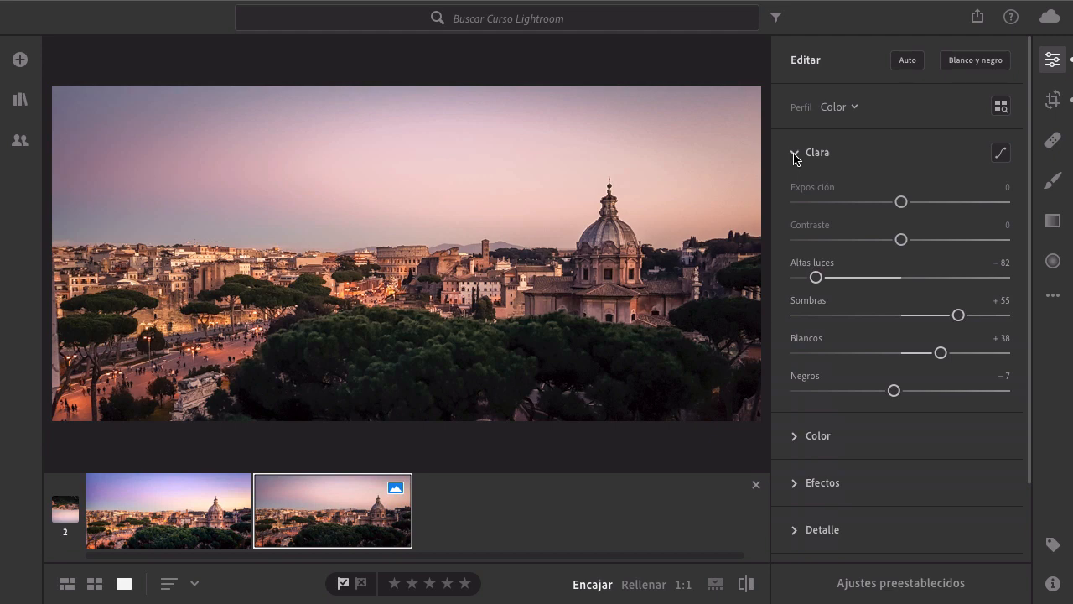
left_click(795, 154)
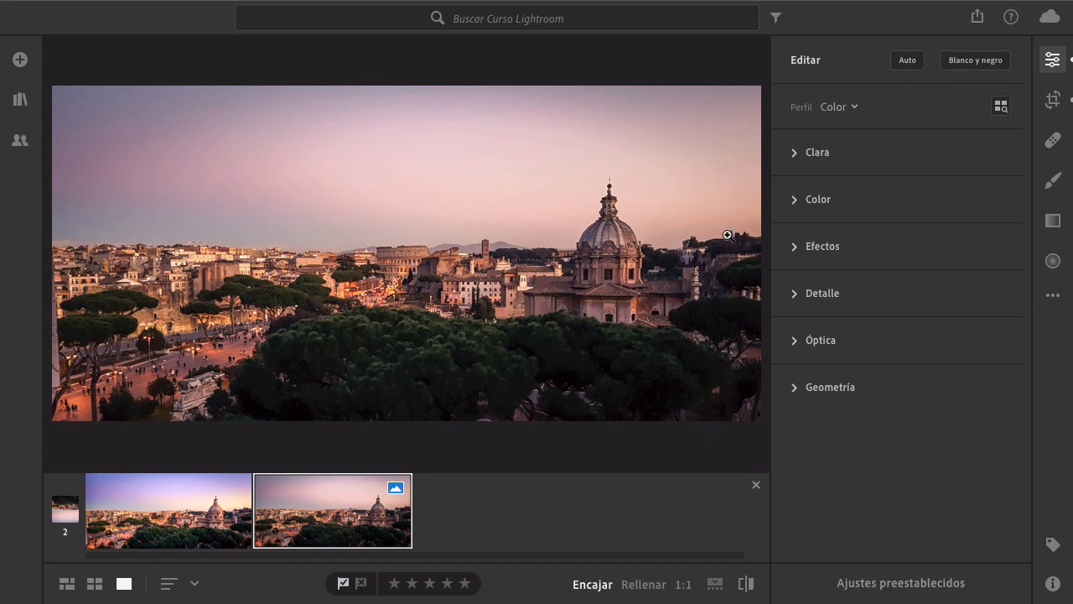
left_click(795, 205)
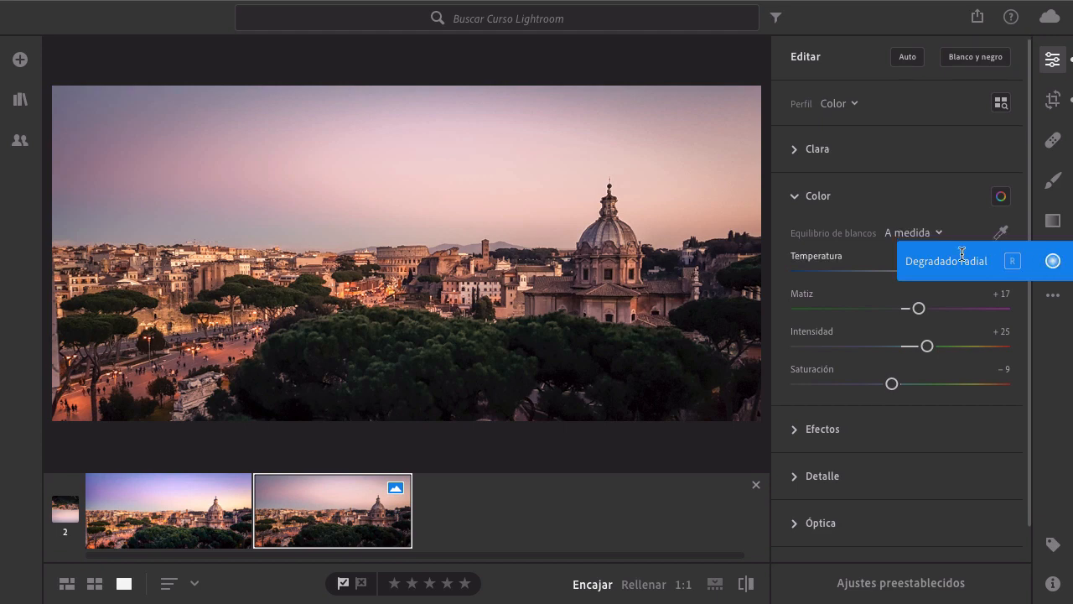
left_click(799, 151)
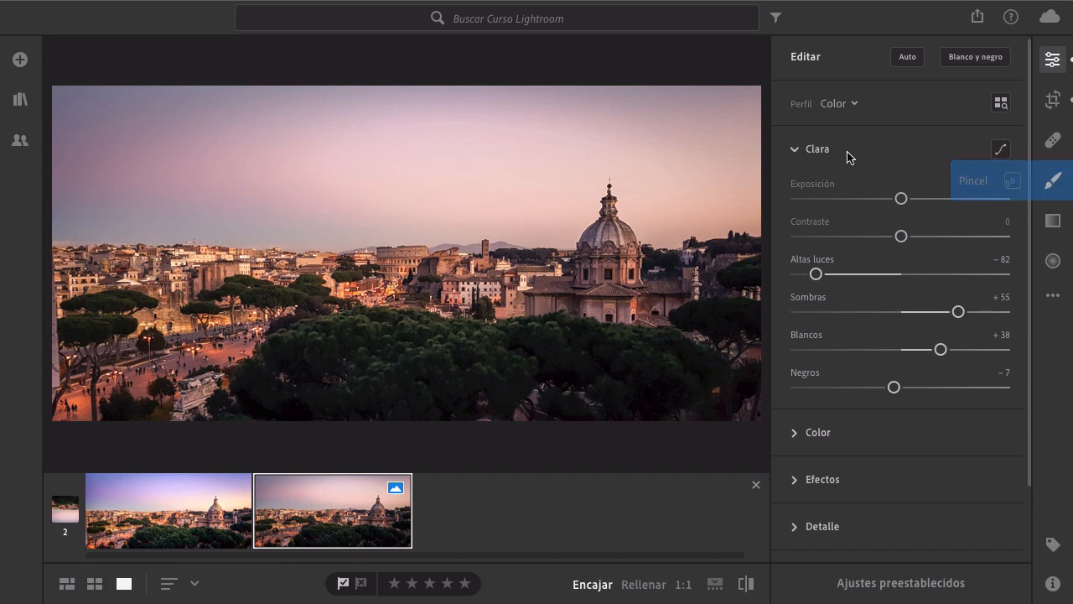
left_click(796, 151)
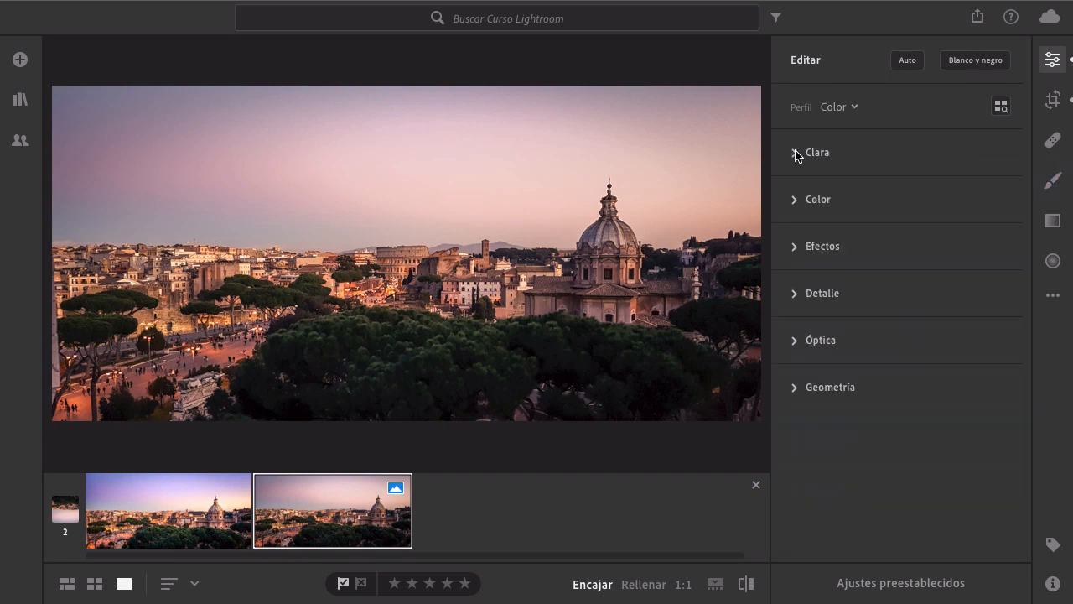
- Start the linear gradient tool and reset its Exposición, Matiz and Temperatura values to 0
left_click(1054, 225)
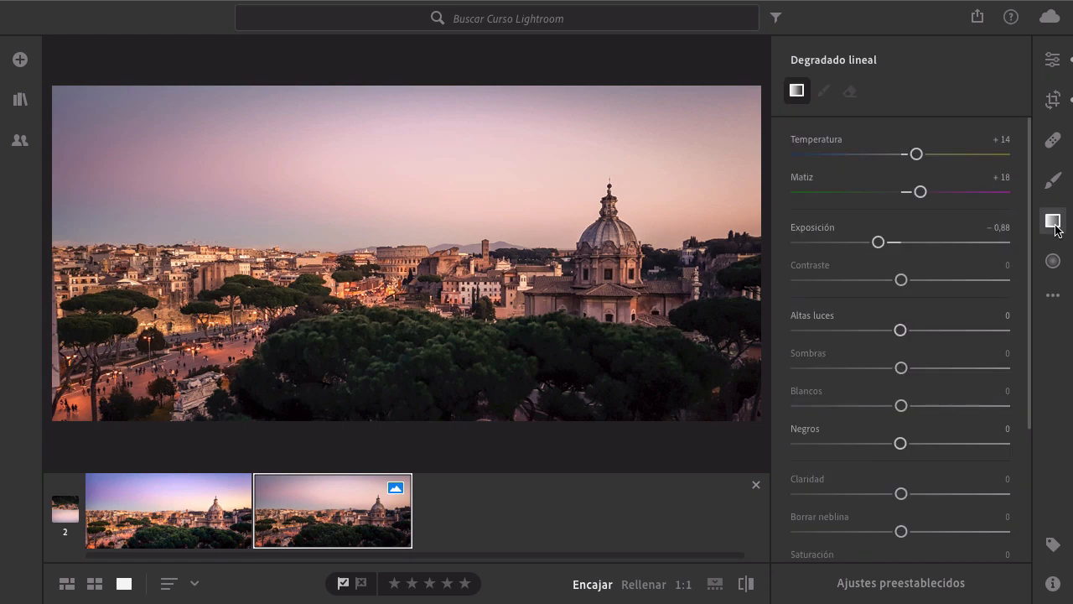
double_click(812, 229)
double_click(809, 177)
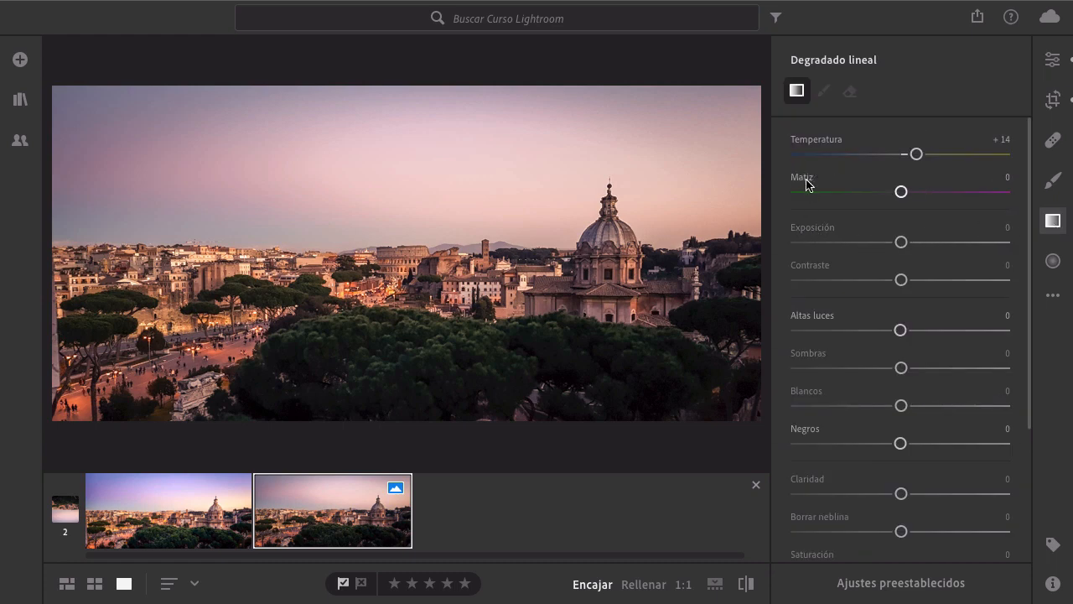
double_click(808, 145)
scroll(827, 270, "down", 2)
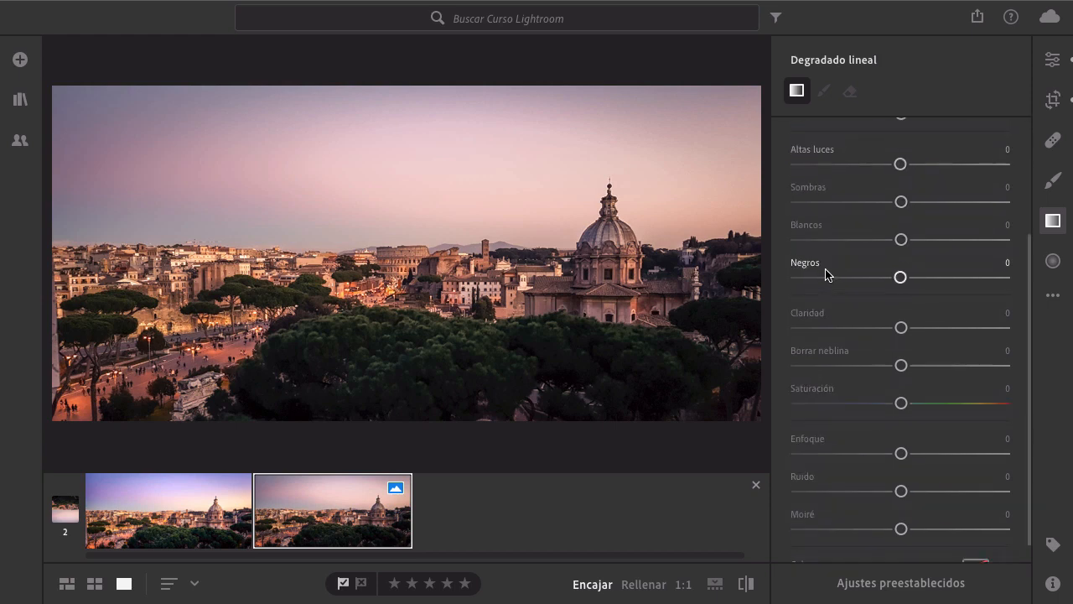
scroll(827, 274, "down", 1)
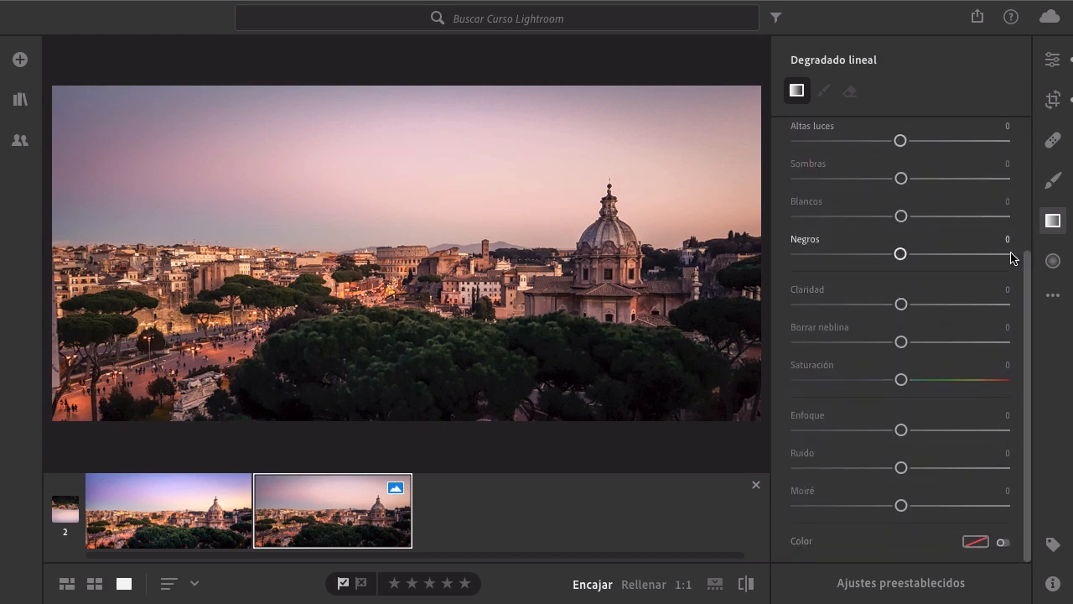
scroll(867, 323, "up", 3)
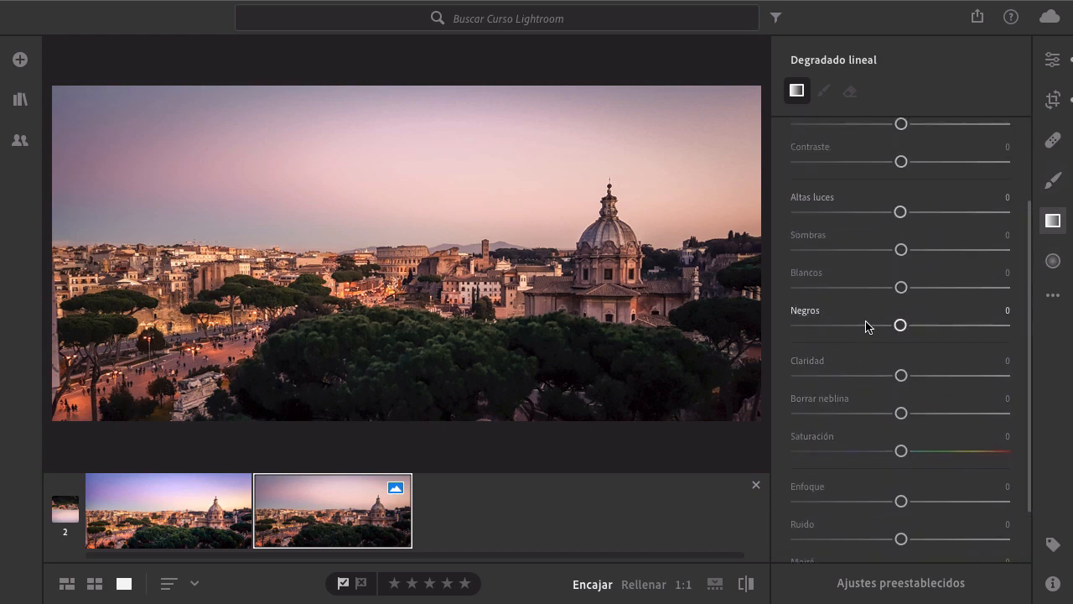
scroll(870, 227, "up", 1)
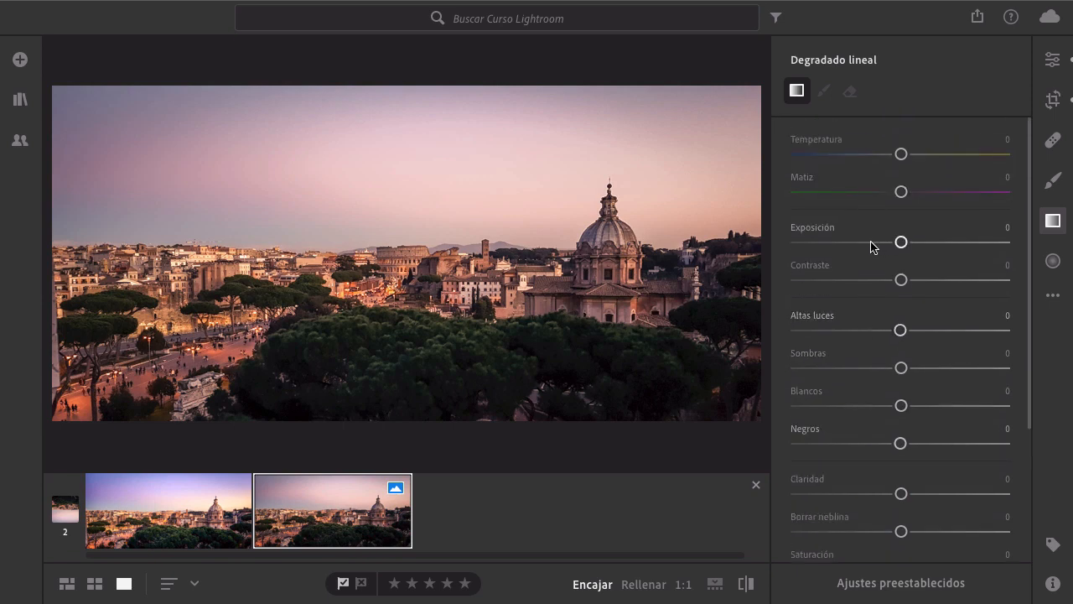
- Set the linear gradient's Exposición to −0,16 and draw a slightly tilted gradient downward across the sky
left_click_drag(872, 247, 931, 243)
double_click(826, 235)
left_click_drag(901, 242, 898, 242)
mouse_move(359, 117)
left_mouse_down()
mouse_move(383, 218)
mouse_move(369, 257)
mouse_move(384, 270)
left_mouse_up()
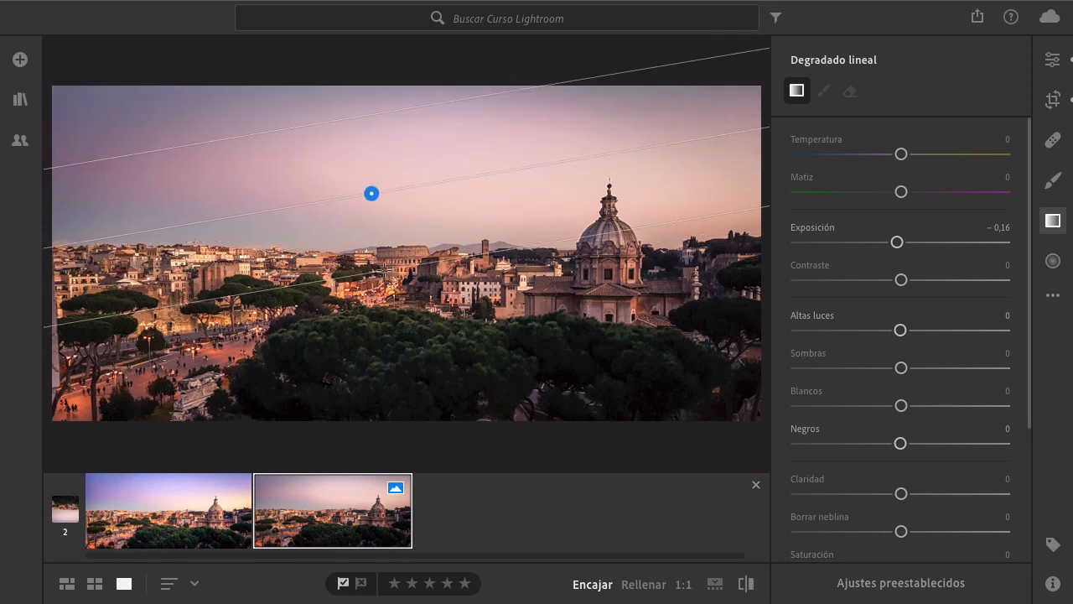
- Reposition the sky gradient toward the horizon, narrow its transition and rotate it closer to horizontal
left_click_drag(371, 195, 386, 228)
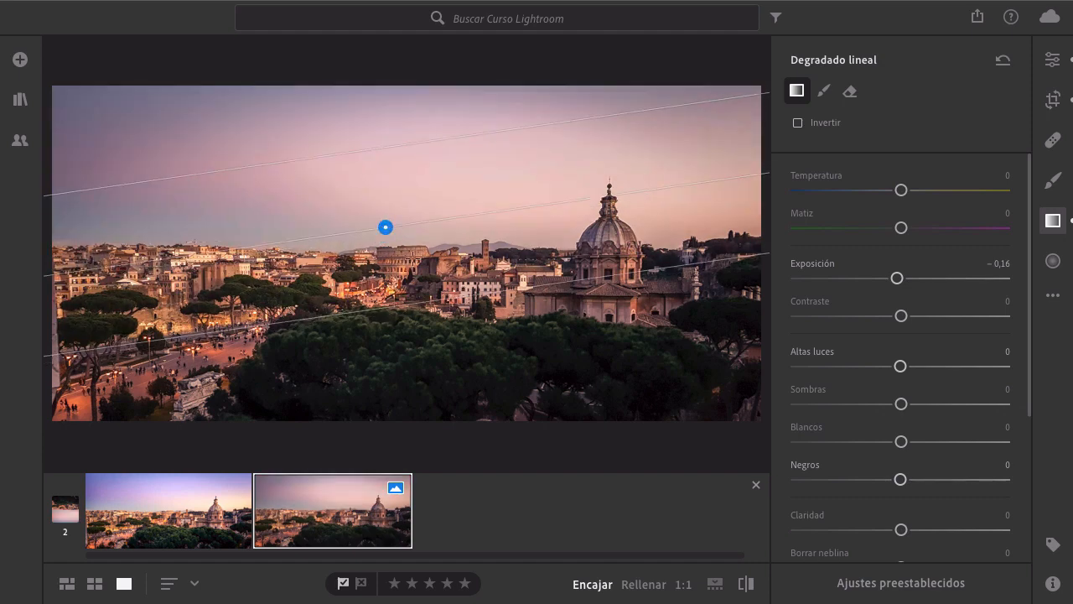
left_click_drag(442, 297, 429, 260)
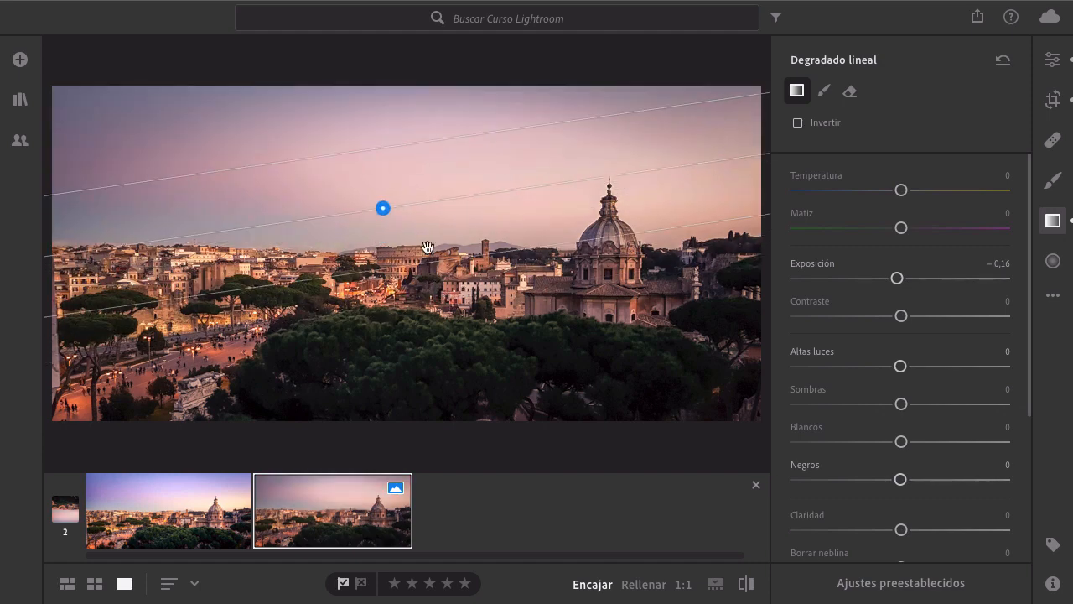
left_click_drag(392, 209, 420, 207)
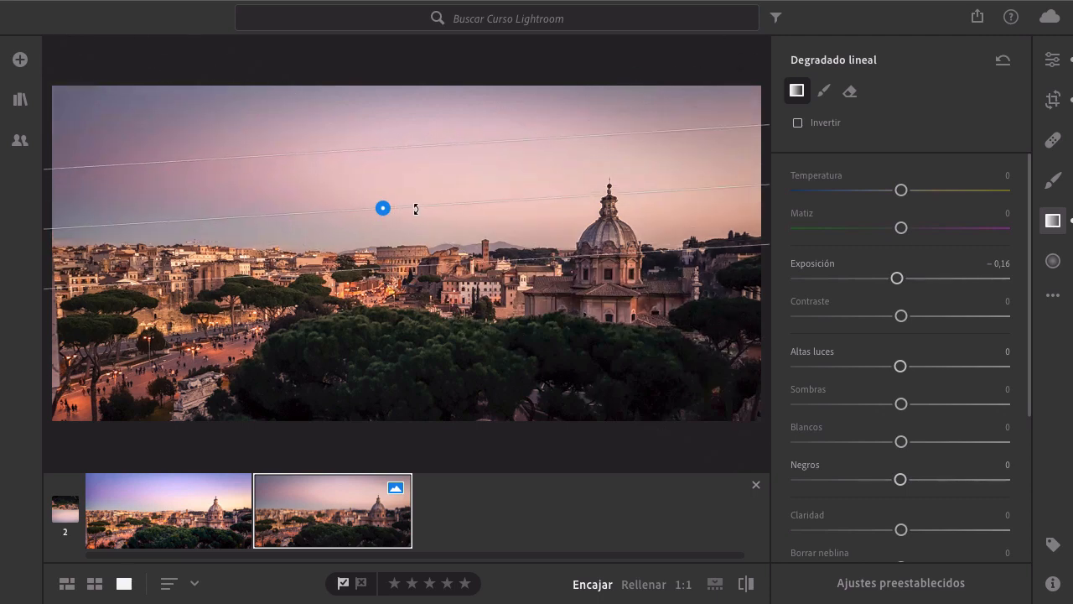
mouse_move(383, 209)
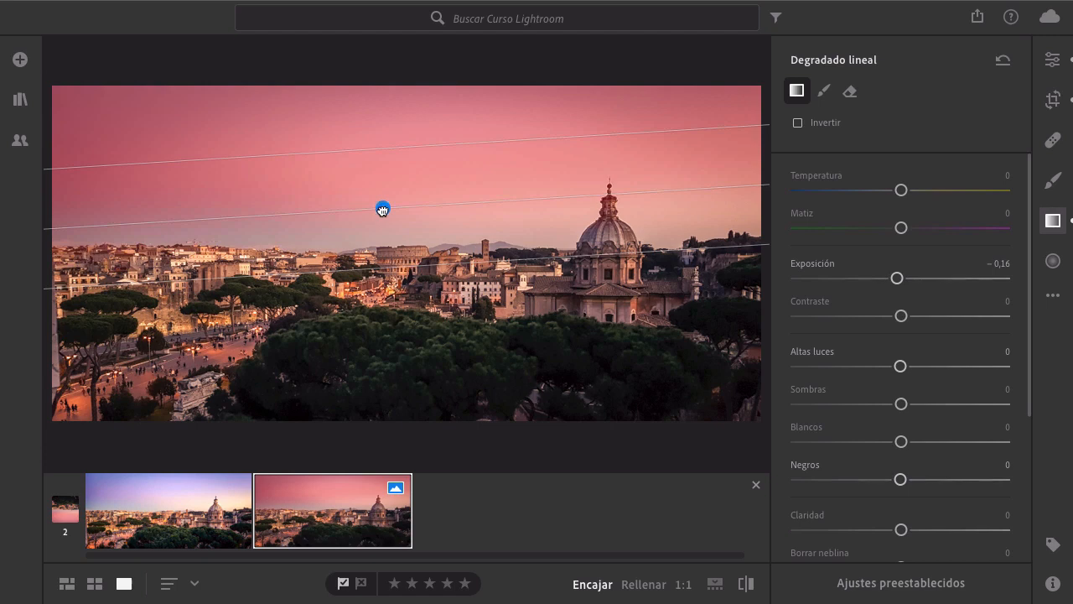
left_click_drag(382, 209, 381, 207)
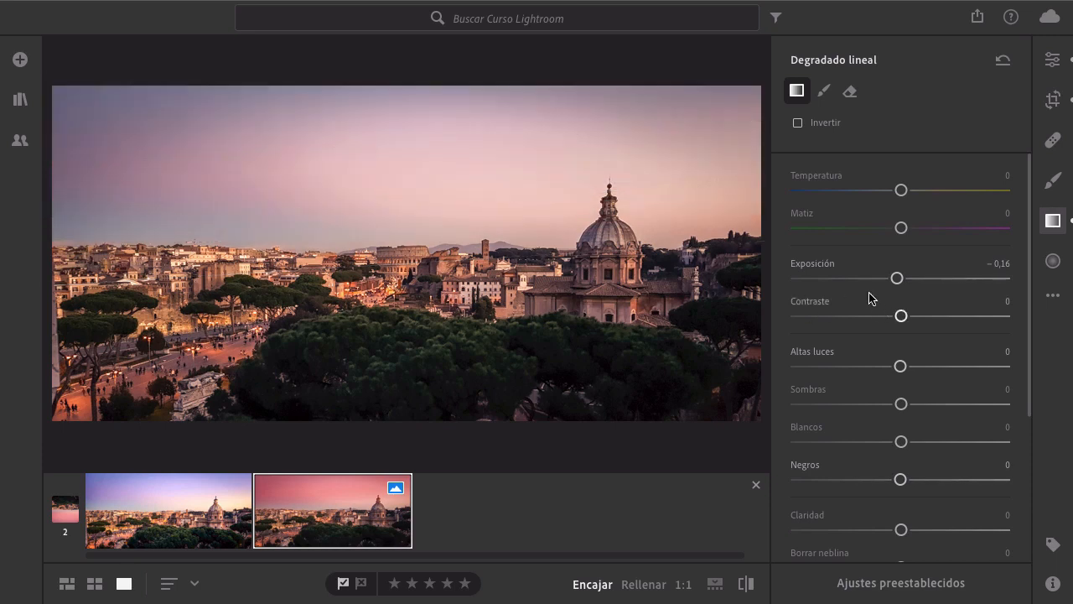
- Try an Exposición of −3,28 on the sky gradient and undo it
left_click(816, 278)
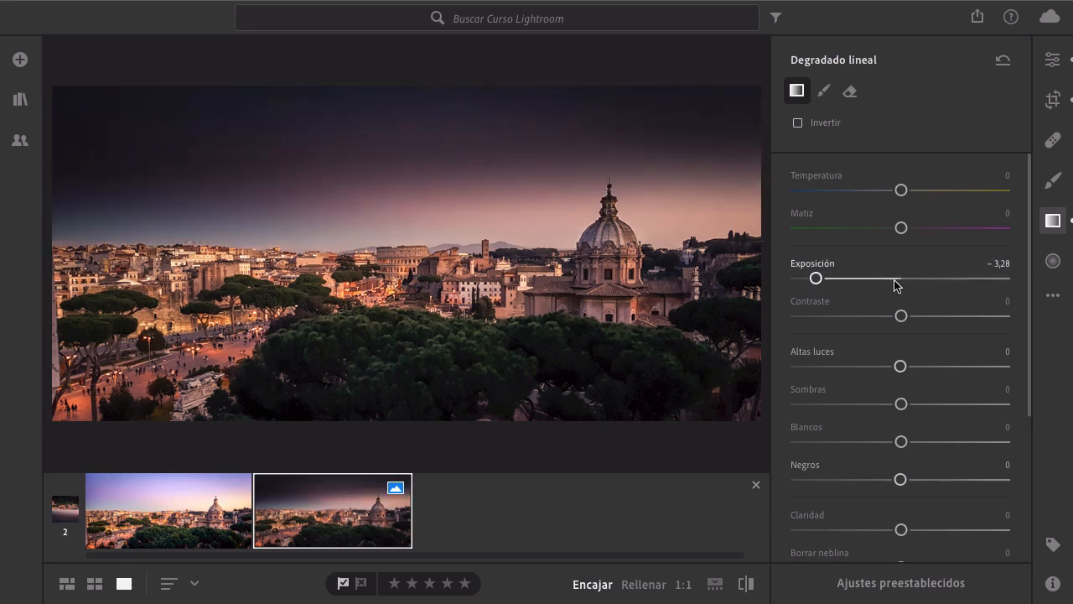
key("super+z")
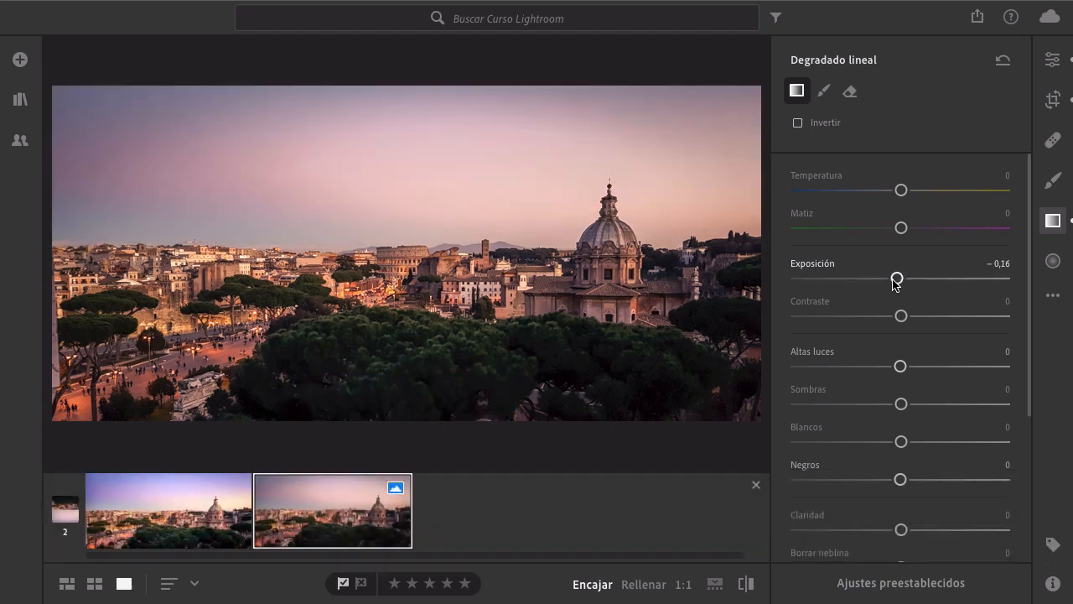
- Cycle through the mask and tool overlay display modes to inspect the sky gradient's coverage
key("o")
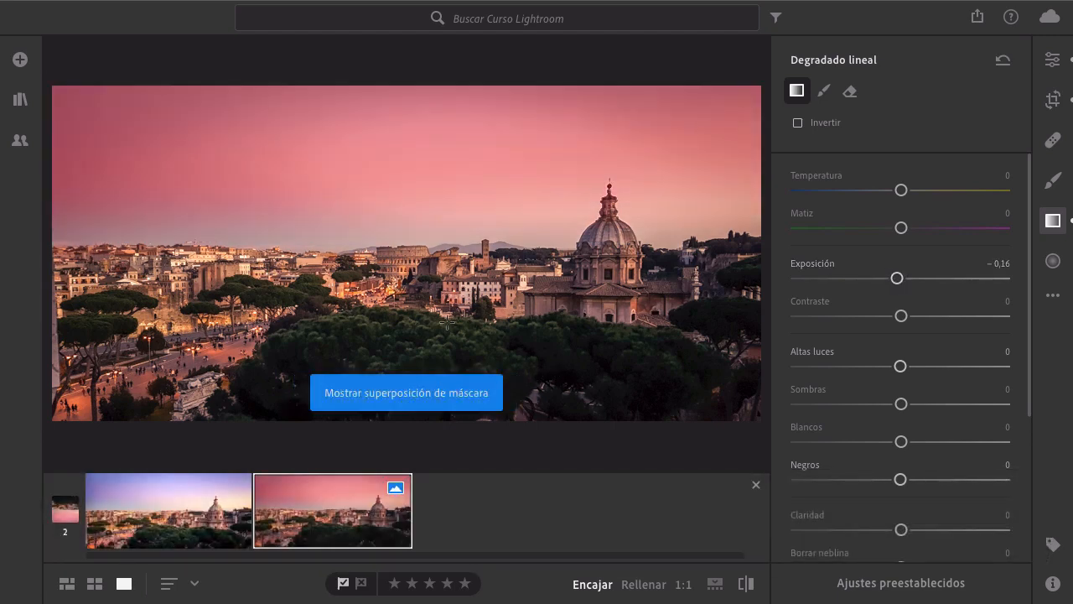
key("o")
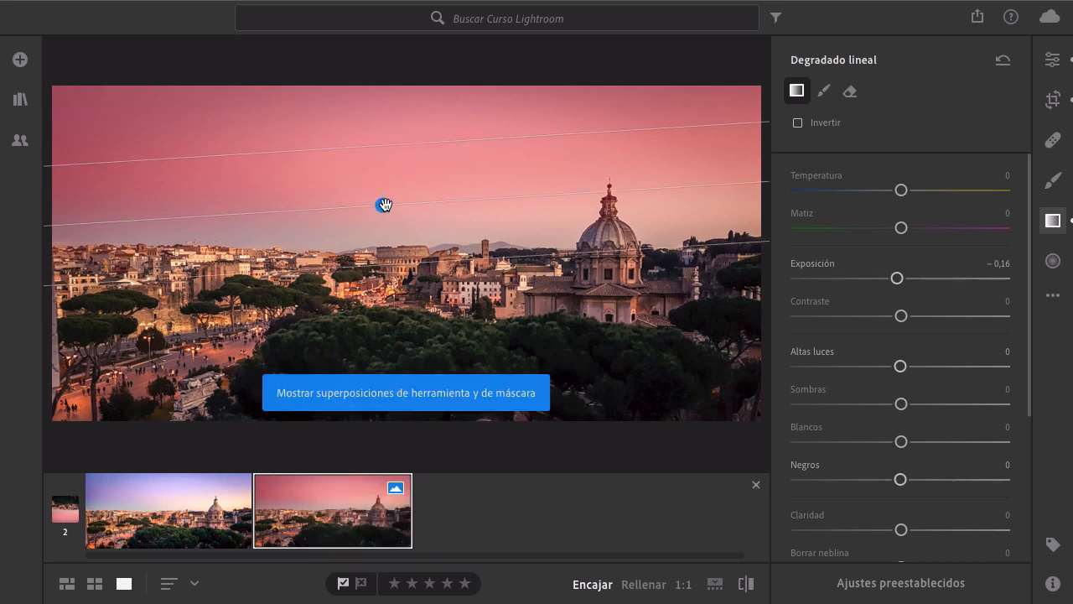
key("o")
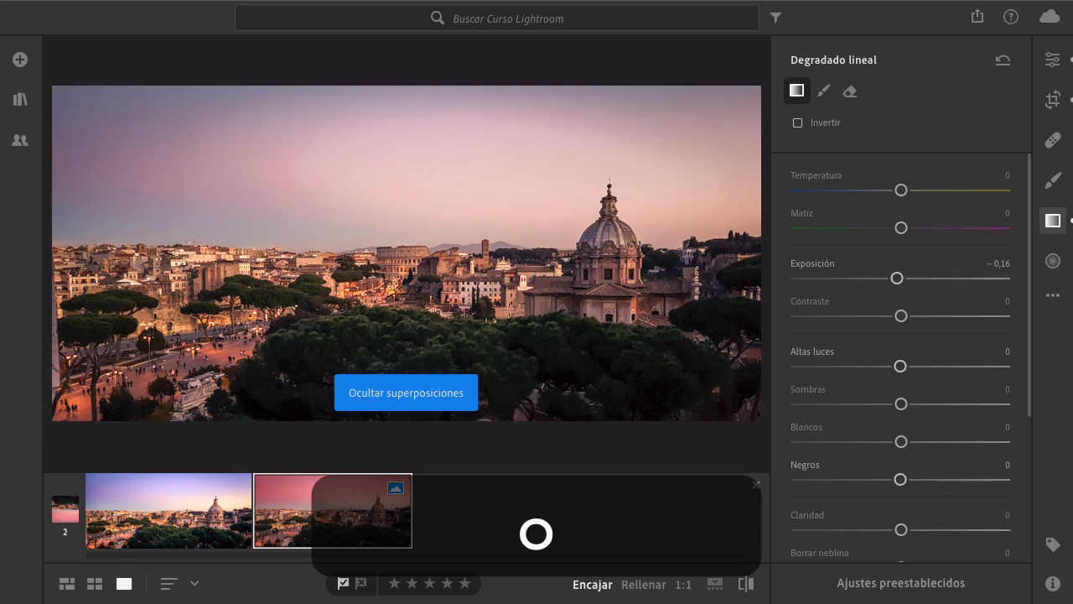
key("o")
key("o")
key("o")
key("o")
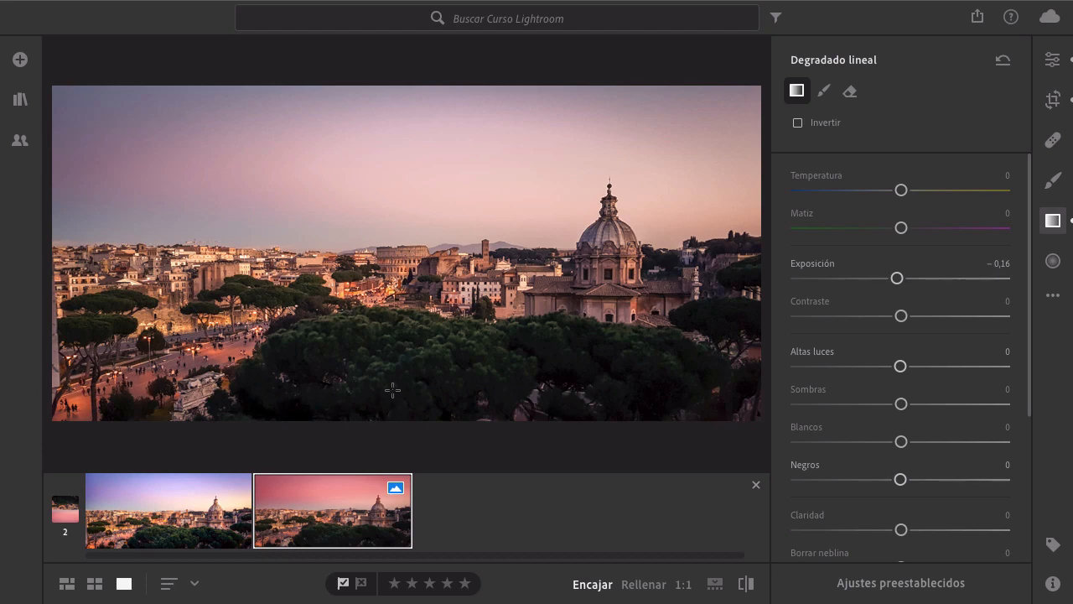
- Place a second linear gradient over the photo's lower foreground, nearly horizontal, and set its Exposición to −0,20
key("o")
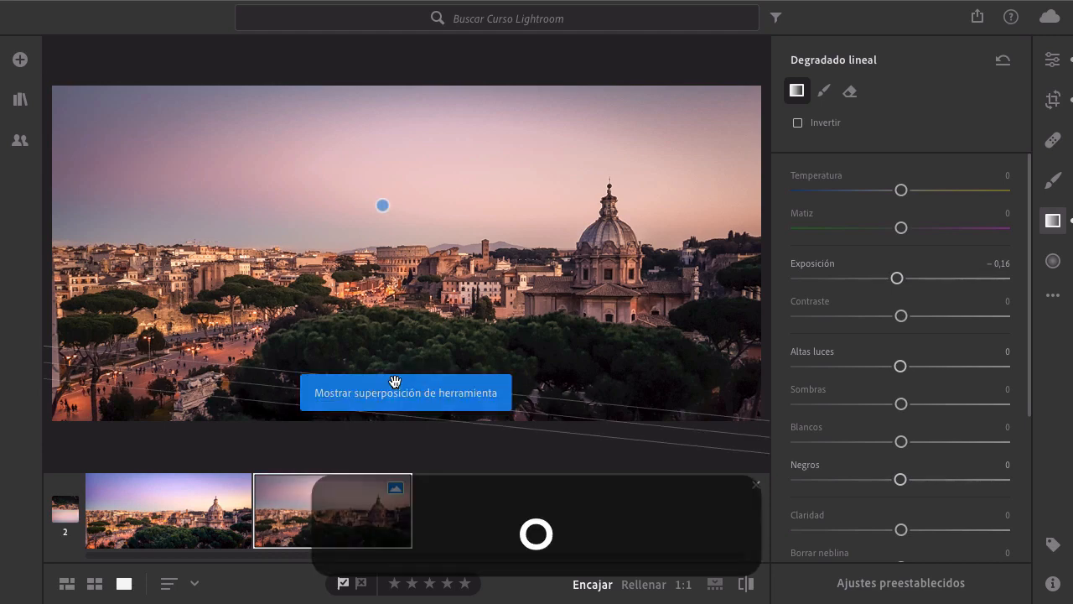
key("o")
key("o")
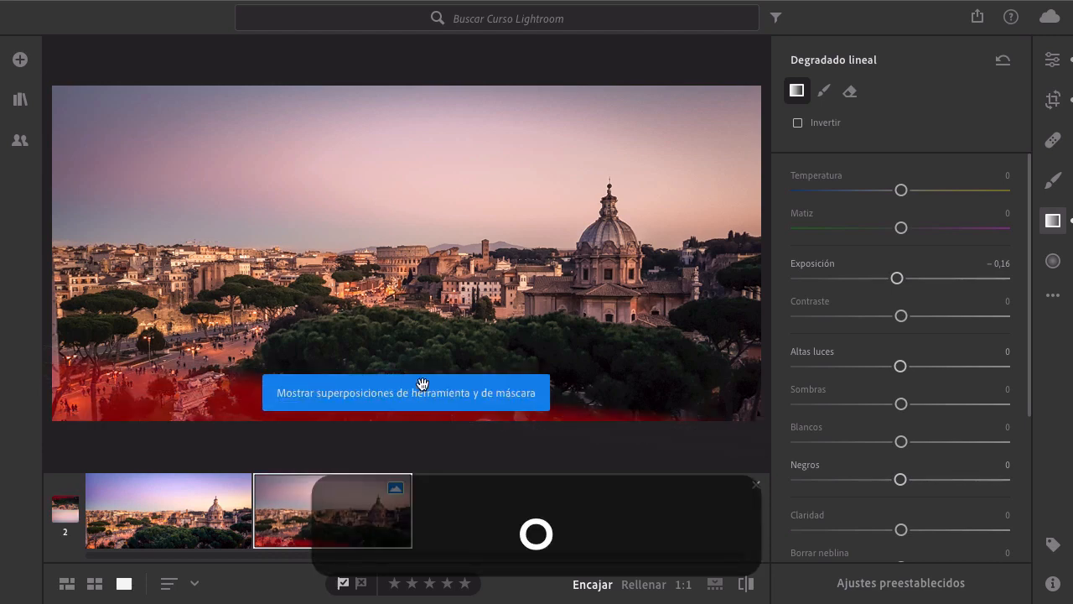
key("o")
mouse_move(404, 394)
left_mouse_down()
mouse_move(397, 366)
mouse_move(394, 392)
left_mouse_up()
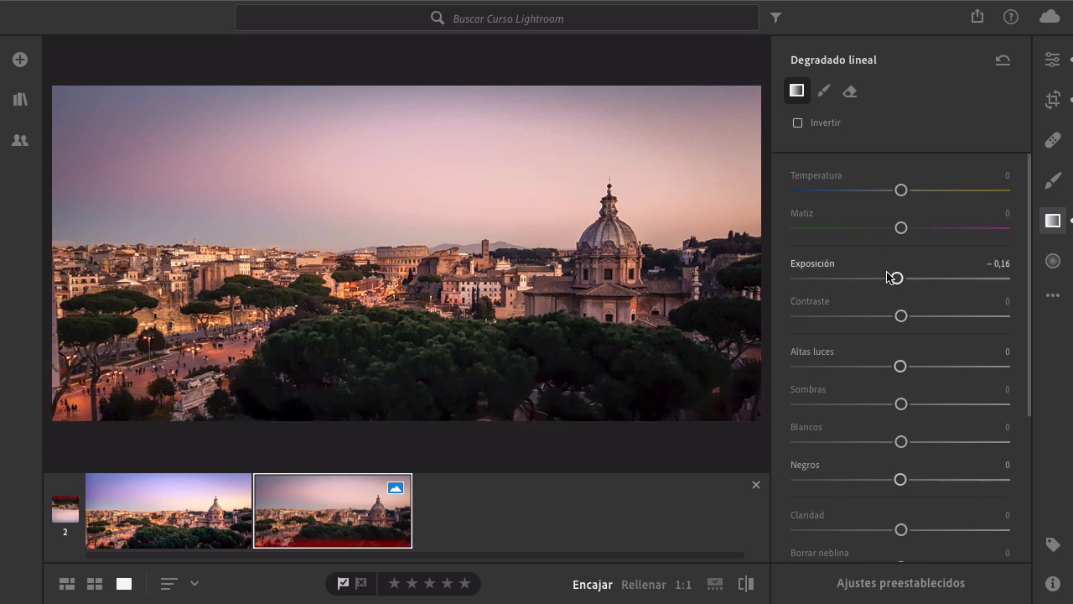
left_click_drag(896, 281, 896, 282)
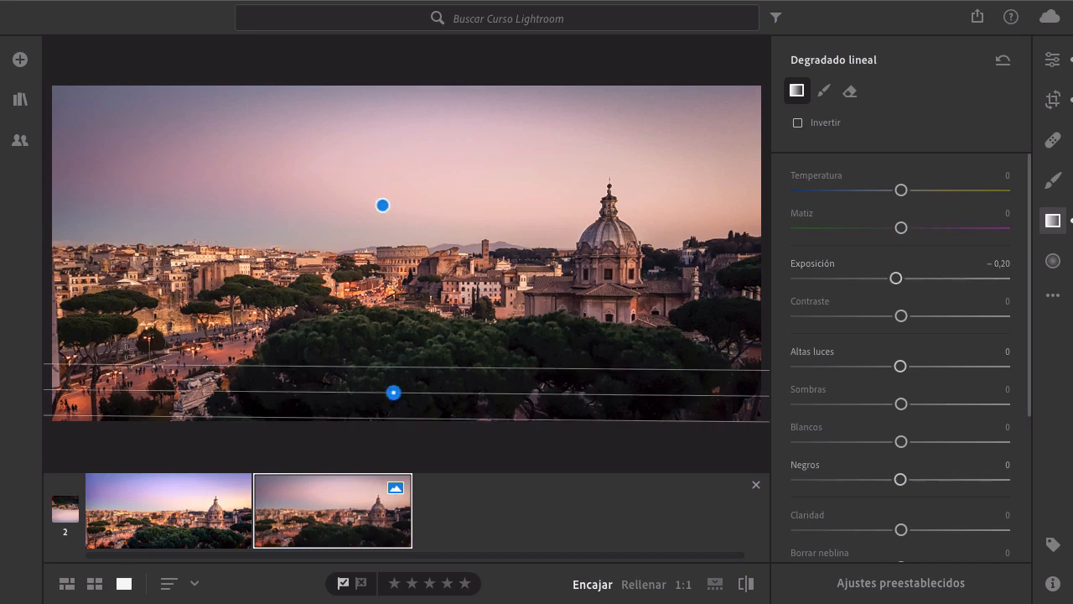
- Add a steep linear gradient along the photo's left edge and shift it slightly down over the street
left_click_drag(67, 370, 100, 370)
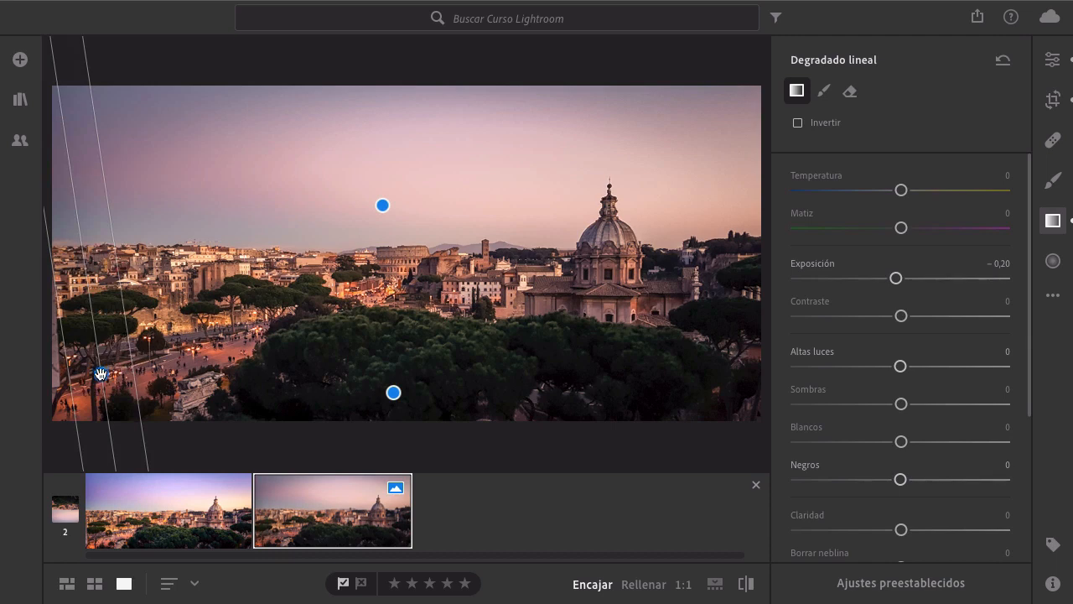
left_click_drag(100, 372, 105, 388)
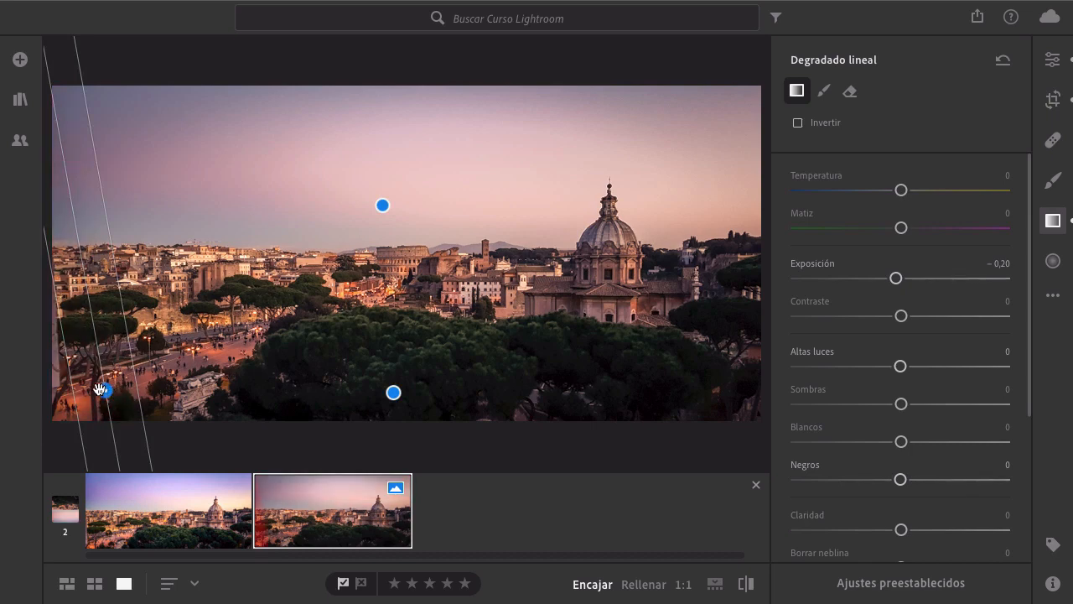
mouse_move(103, 387)
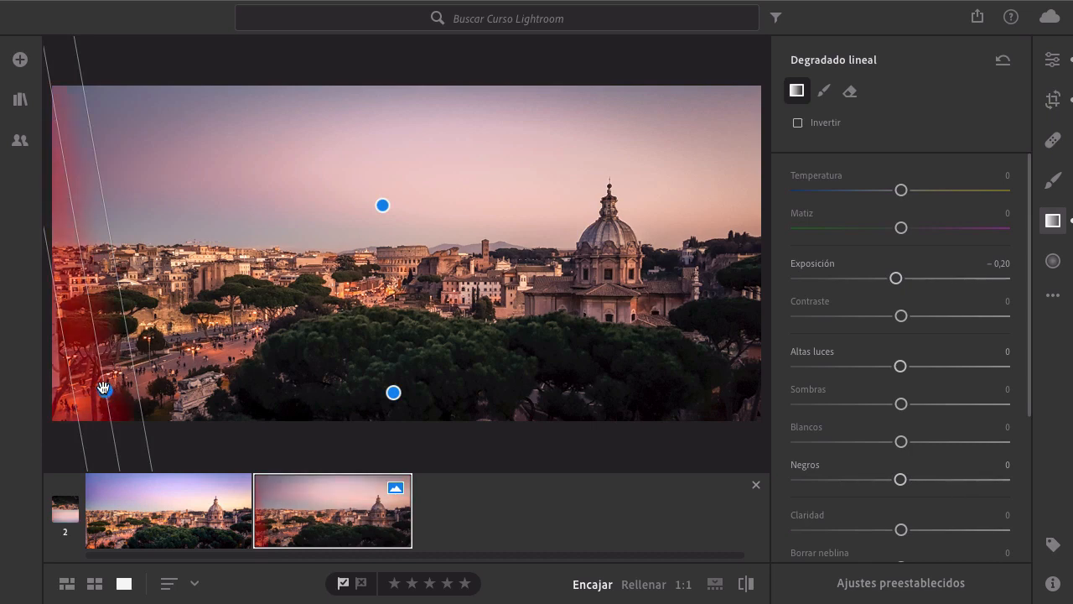
- Set the sky gradient's Matiz to +18 and Temperatura to −11
left_click(382, 206)
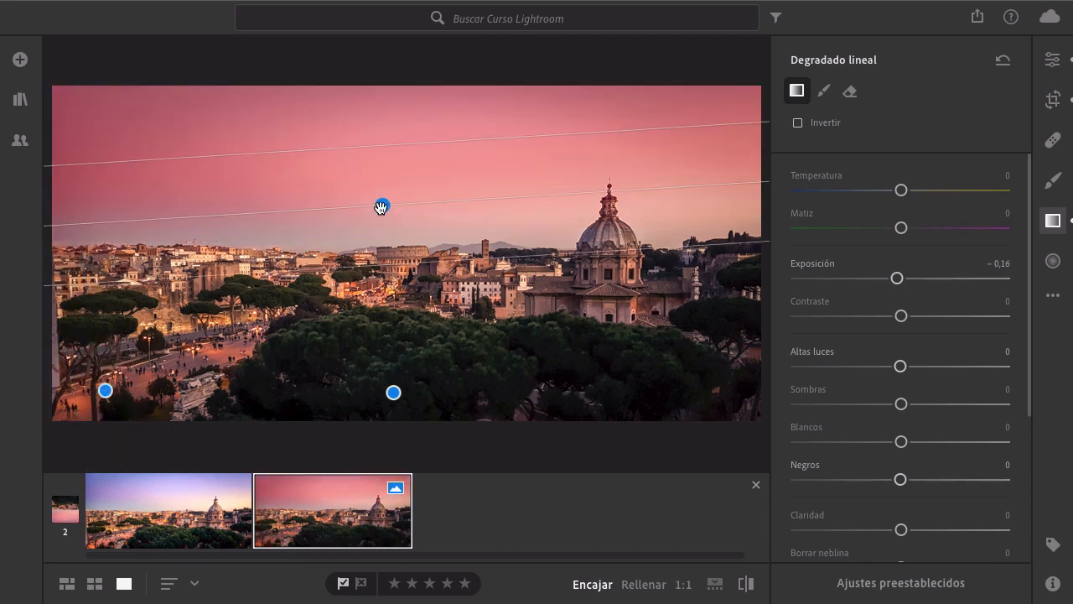
left_click_drag(902, 232, 923, 234)
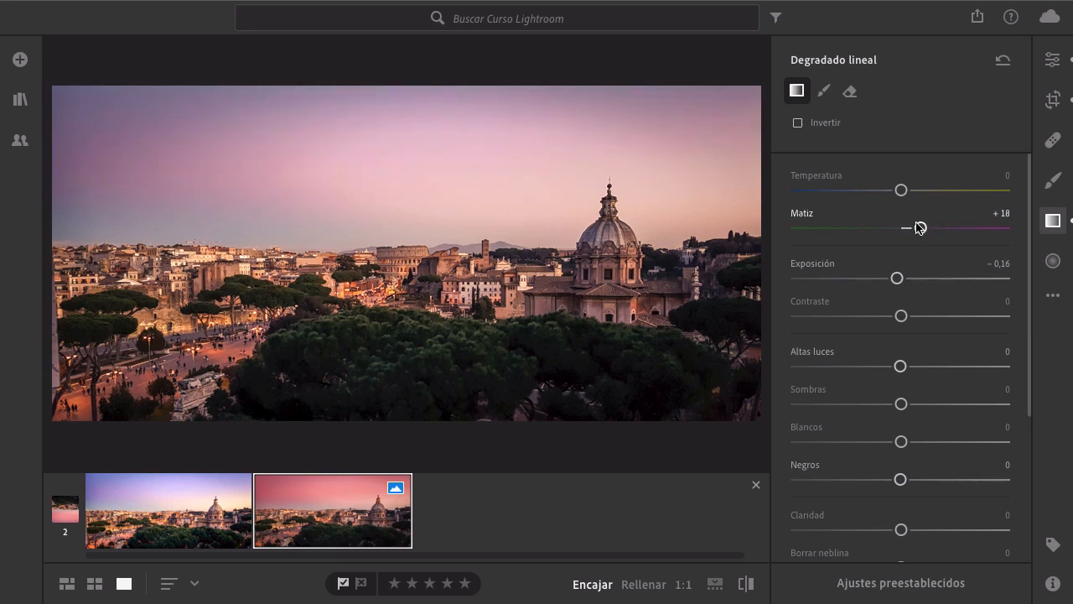
left_click_drag(901, 190, 891, 195)
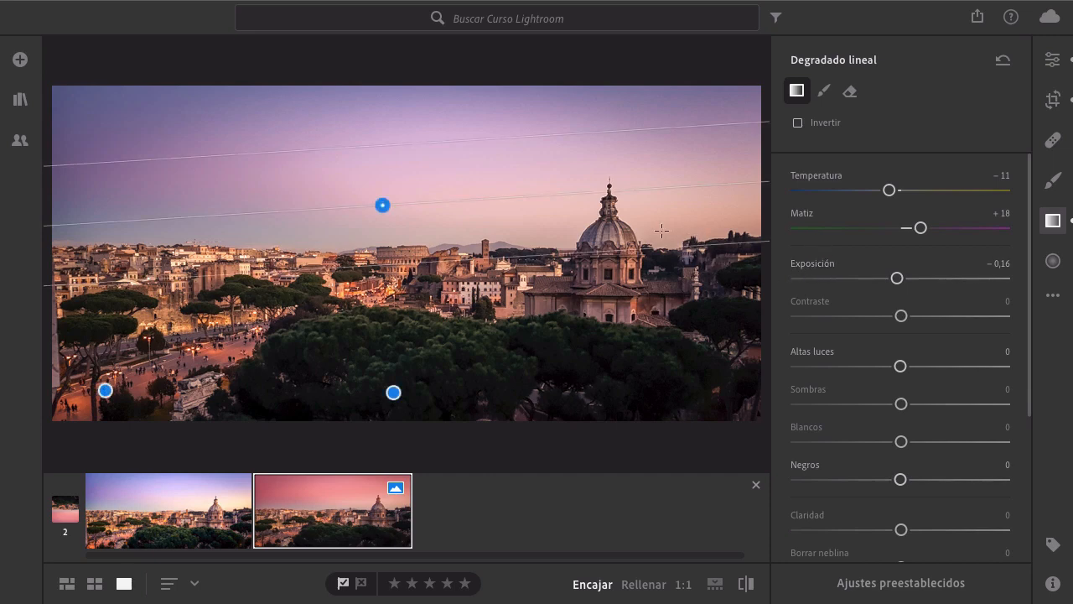
- Draw a wide, flat radial gradient around the church dome, centred just to its right
left_click(1053, 261)
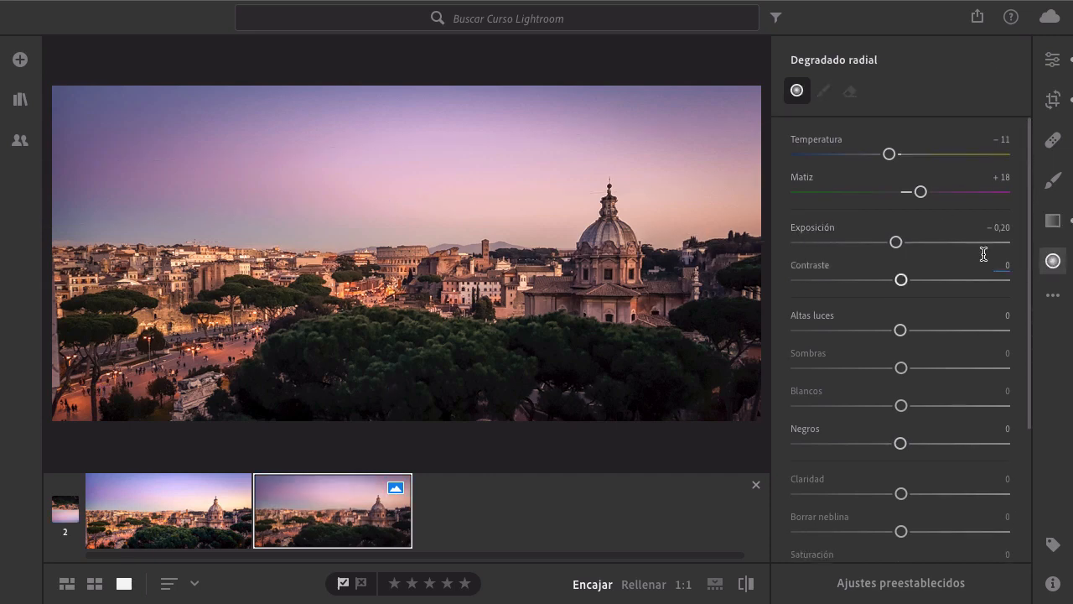
left_click_drag(477, 226, 654, 270)
left_click_drag(461, 225, 642, 230)
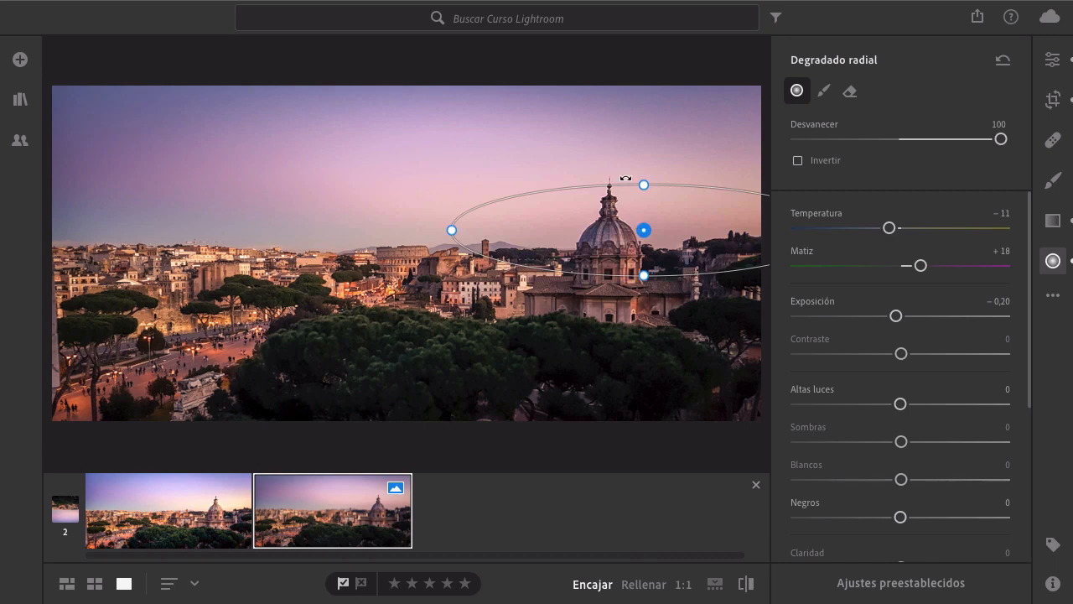
- Tilt the radial gradient slightly, enlarge it toward the Colosseum and shift its centre onto the church dome
left_click_drag(627, 177, 619, 171)
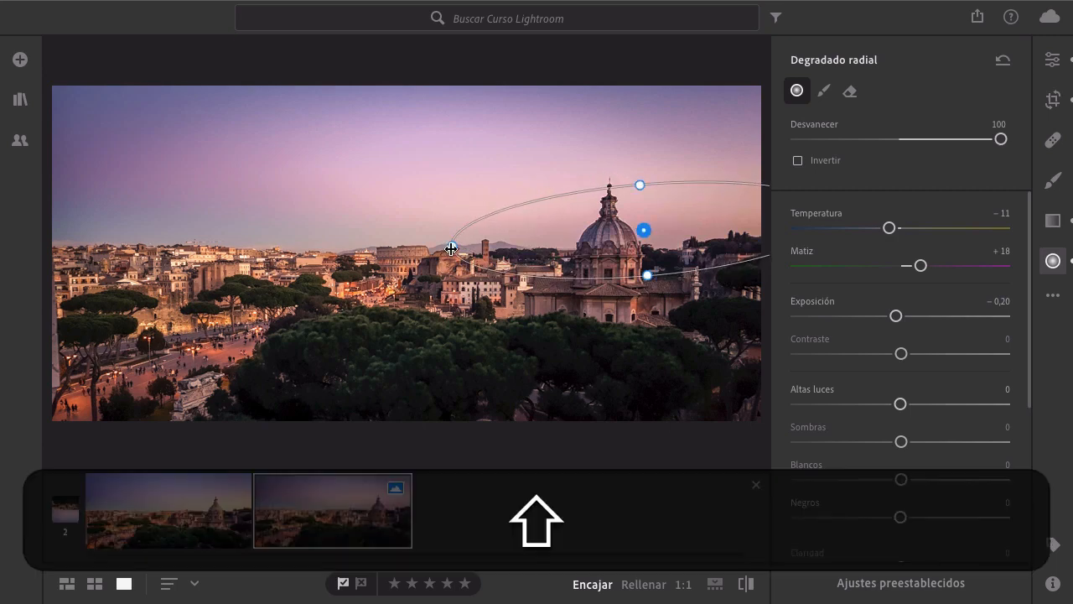
left_click_drag(451, 248, 430, 249)
left_click_drag(642, 232, 629, 234)
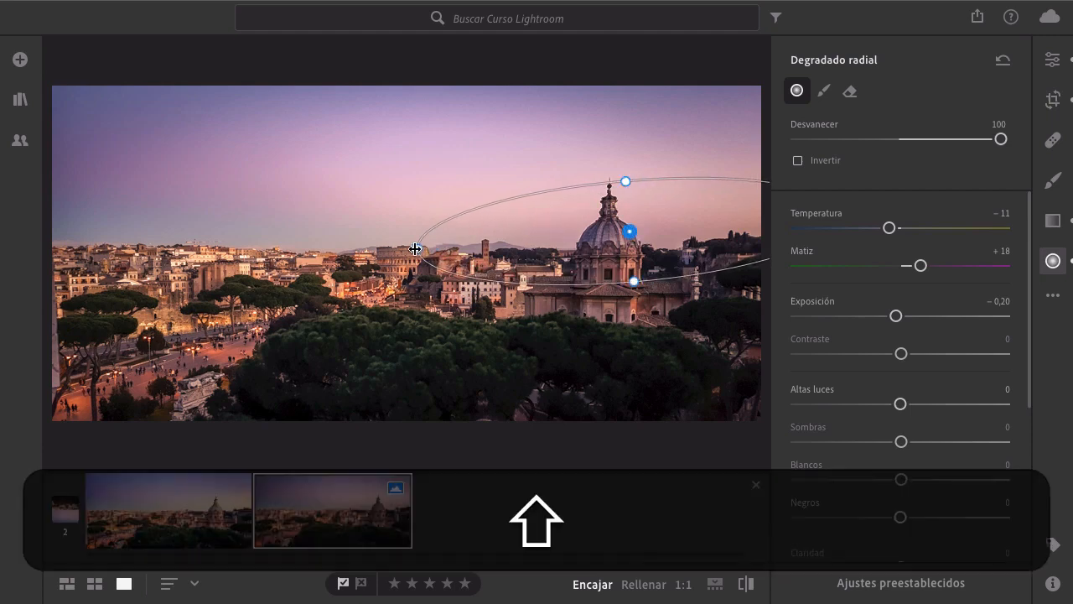
left_click_drag(418, 249, 409, 249)
left_click_drag(627, 235, 622, 232)
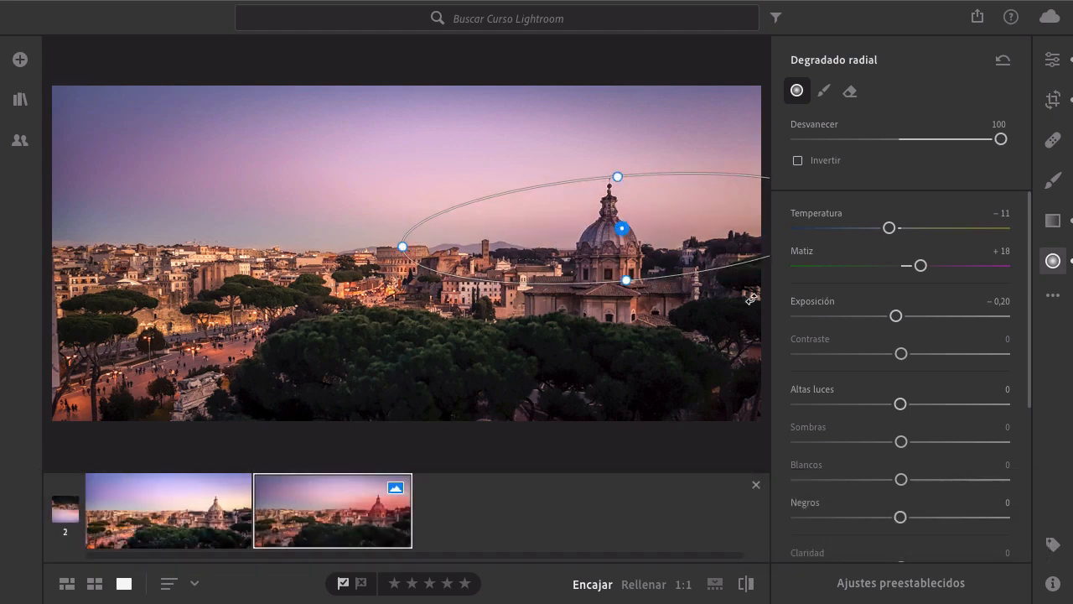
- Set the dome radial gradient's Exposición to +0,40, Matiz to +16 and Temperatura to +24
mouse_move(896, 316)
left_mouse_down()
mouse_move(999, 317)
mouse_move(911, 318)
left_mouse_up()
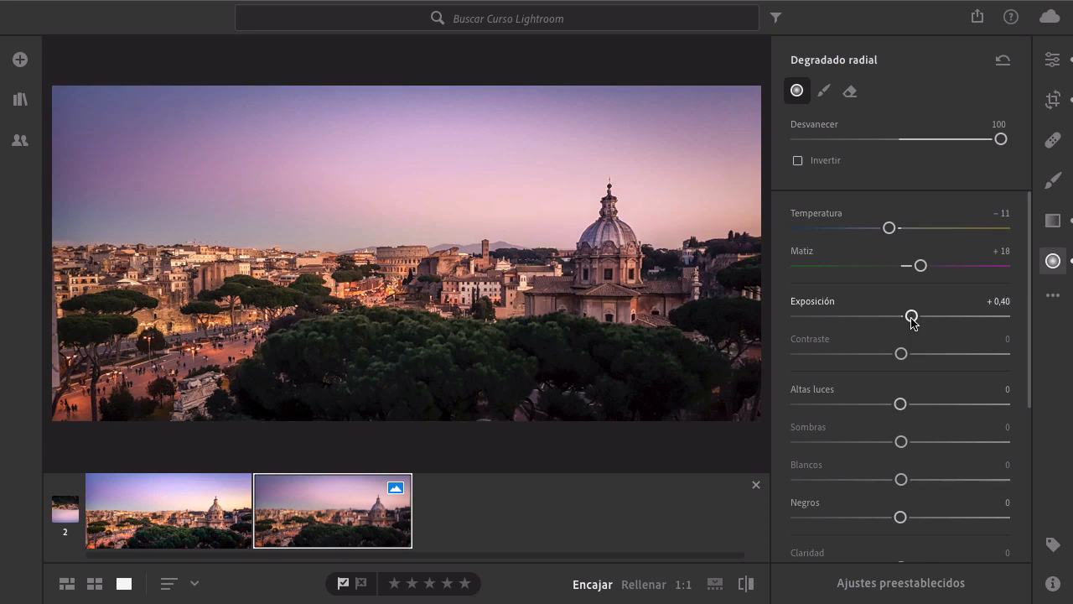
left_click_drag(919, 268, 919, 271)
left_click_drag(891, 238, 928, 239)
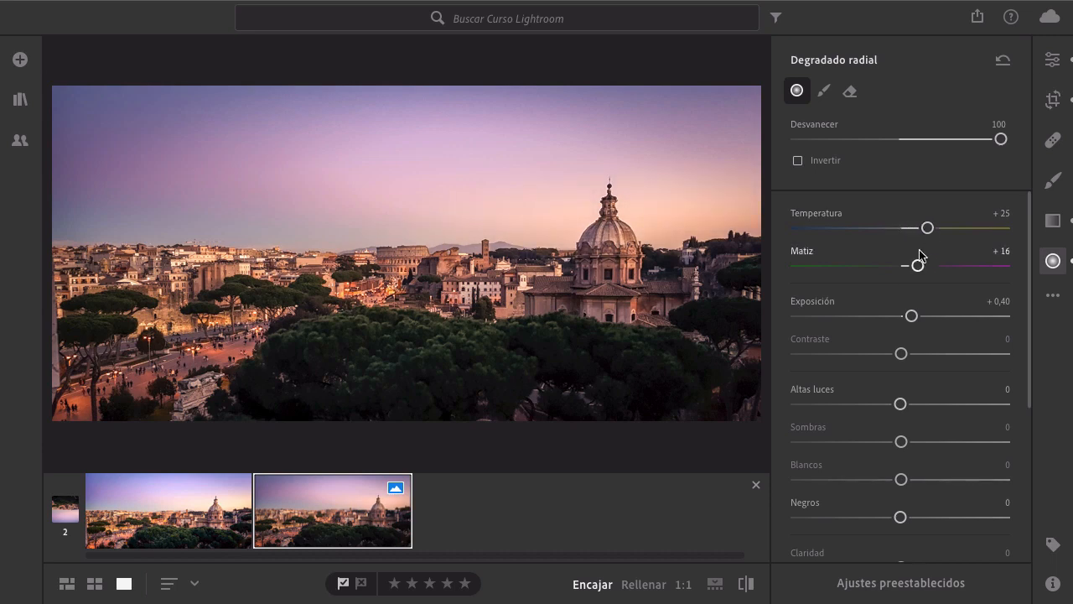
mouse_move(604, 229)
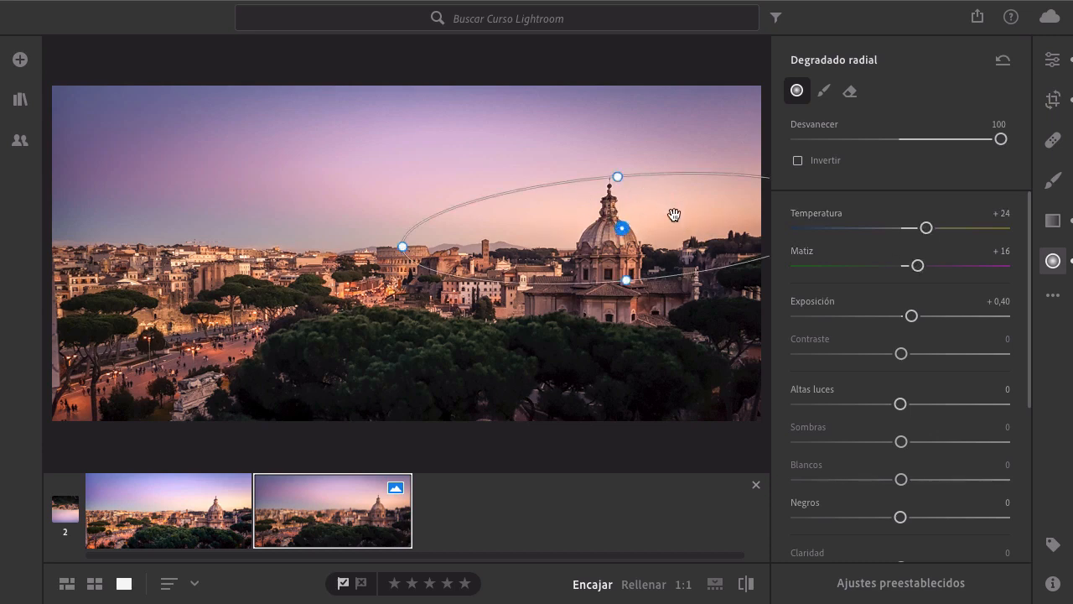
- Hide the tool overlays and compare the edited photo with the original
key("o")
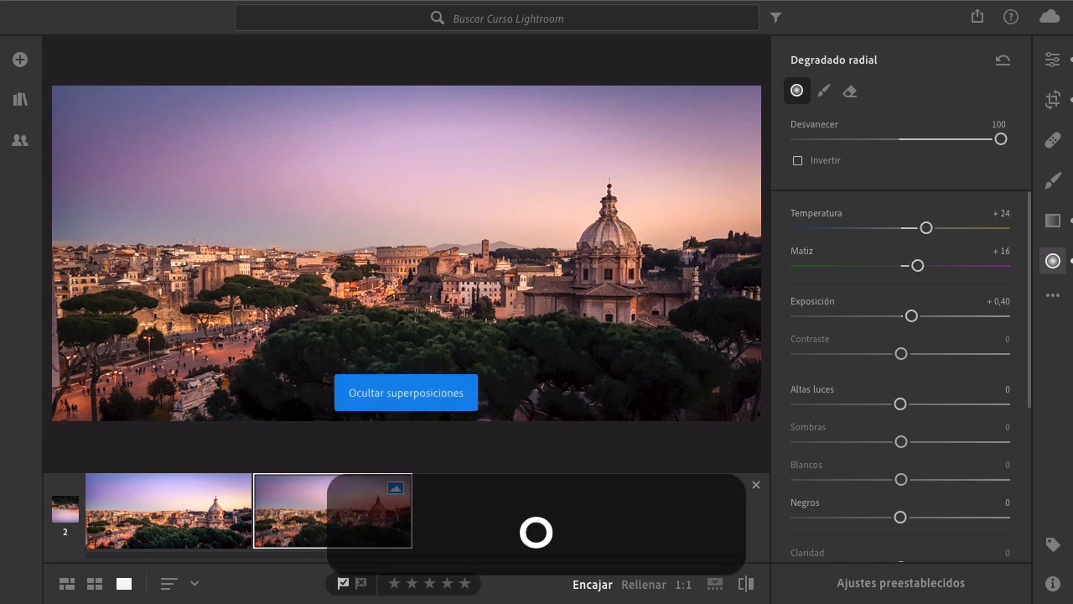
left_click(746, 585)
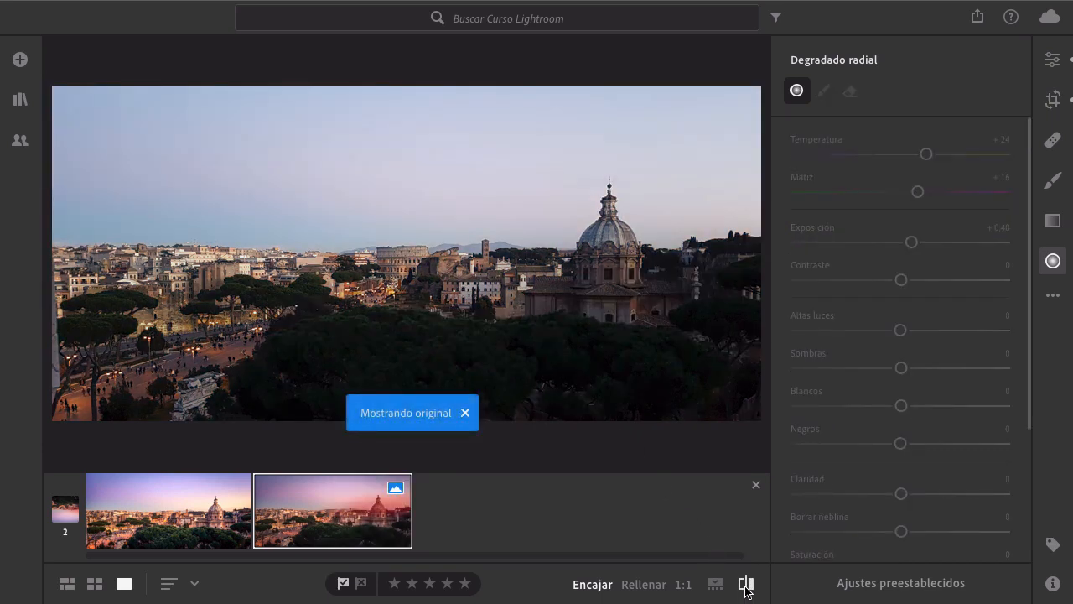
left_click(746, 584)
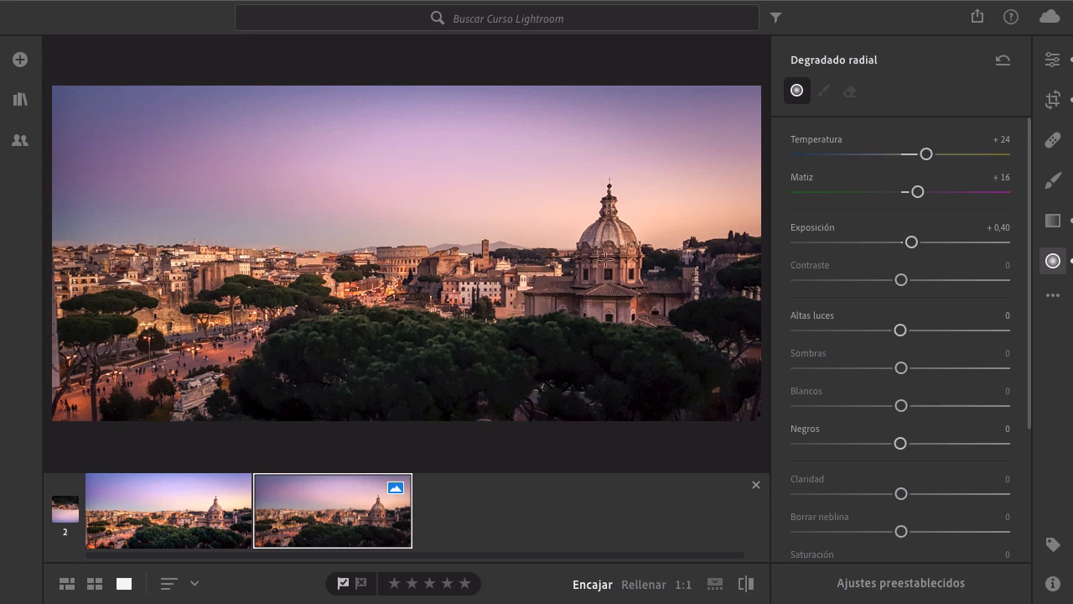
- Reselect the dome gradient, try a second circular radial gradient over the sky's left part and undo it
left_click(623, 228)
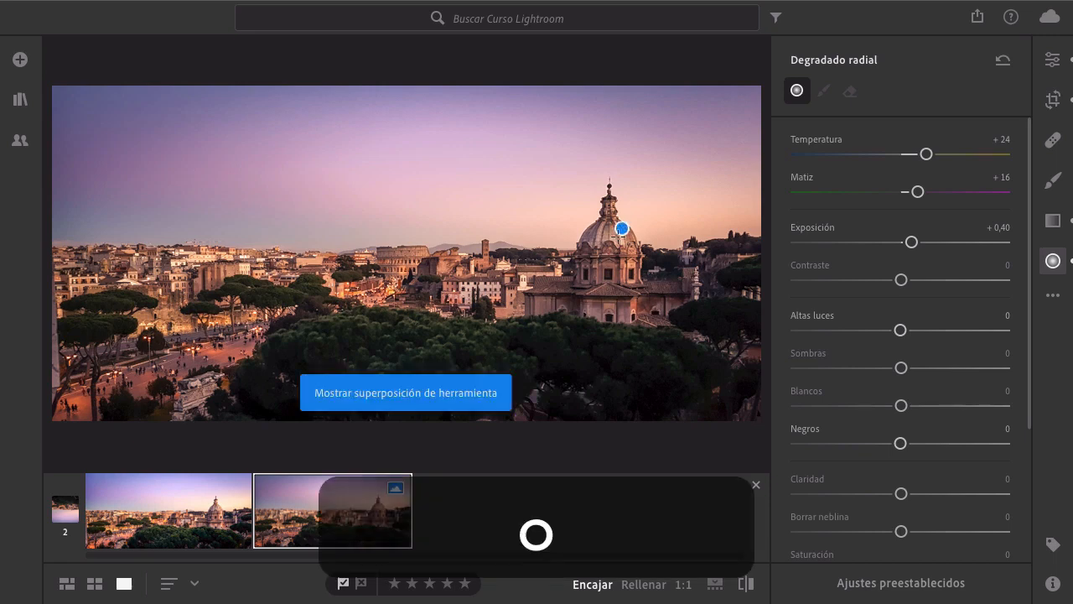
left_click(623, 230)
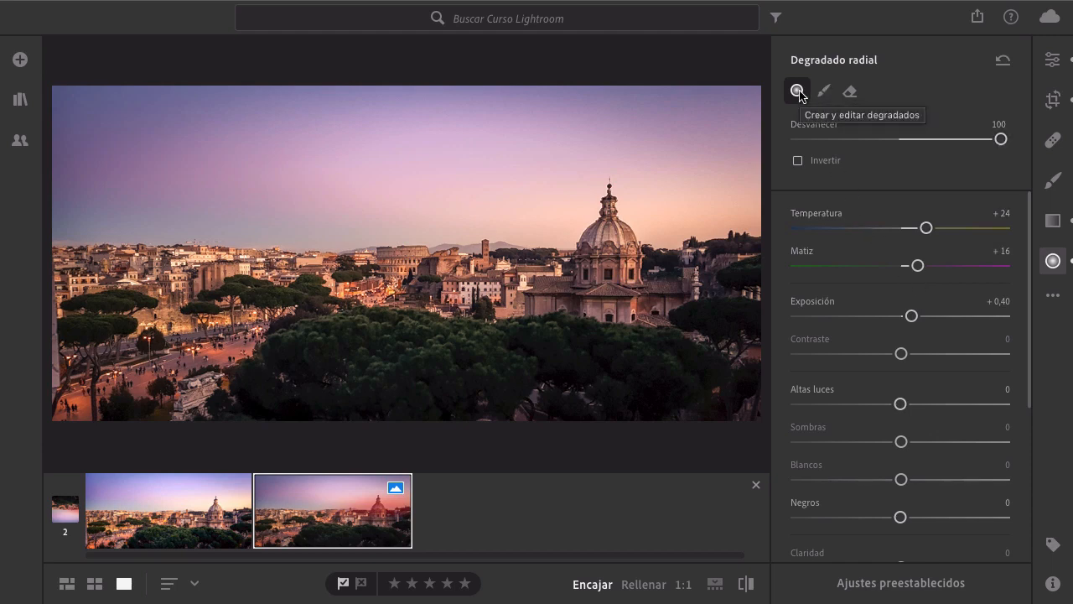
left_click_drag(215, 194, 315, 294)
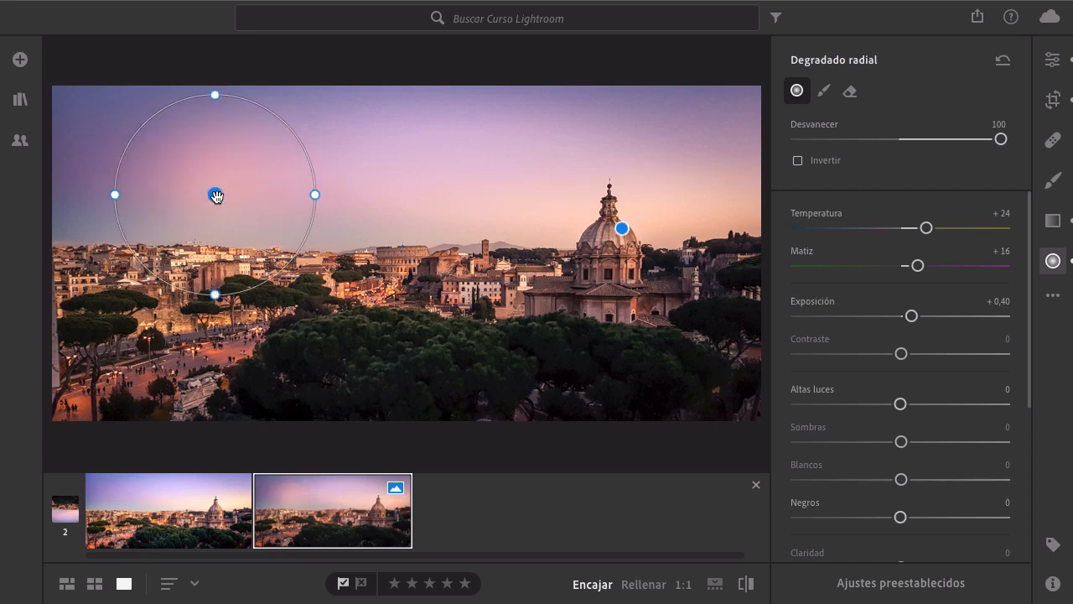
key("super+z")
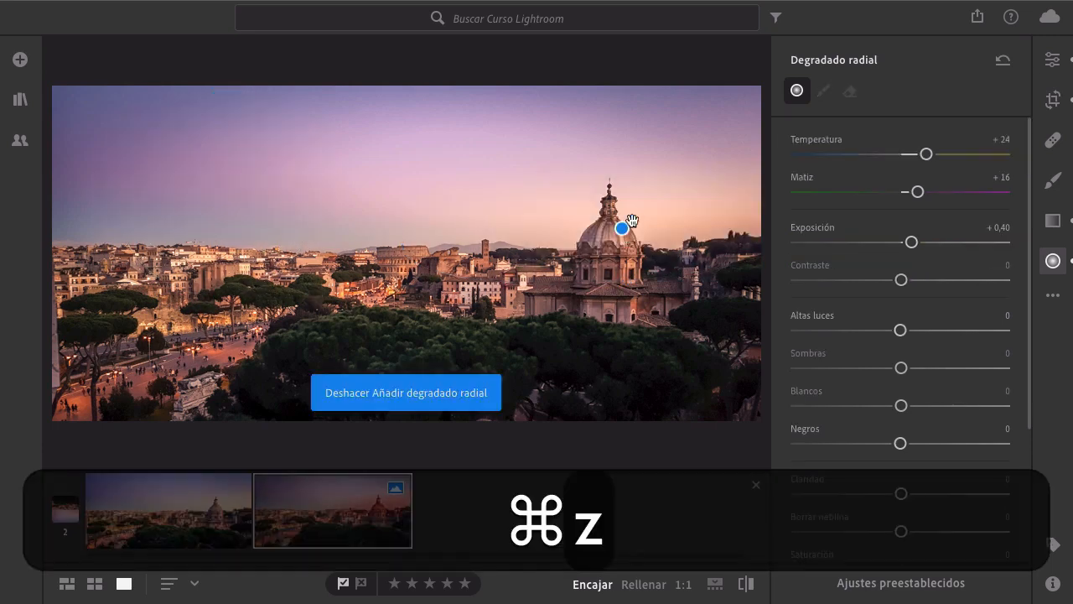
- Show the mask and try erasing the radial gradient from the dome with Tamaño 2,0, Flujo 69 and Máscara automática on
left_click(824, 93)
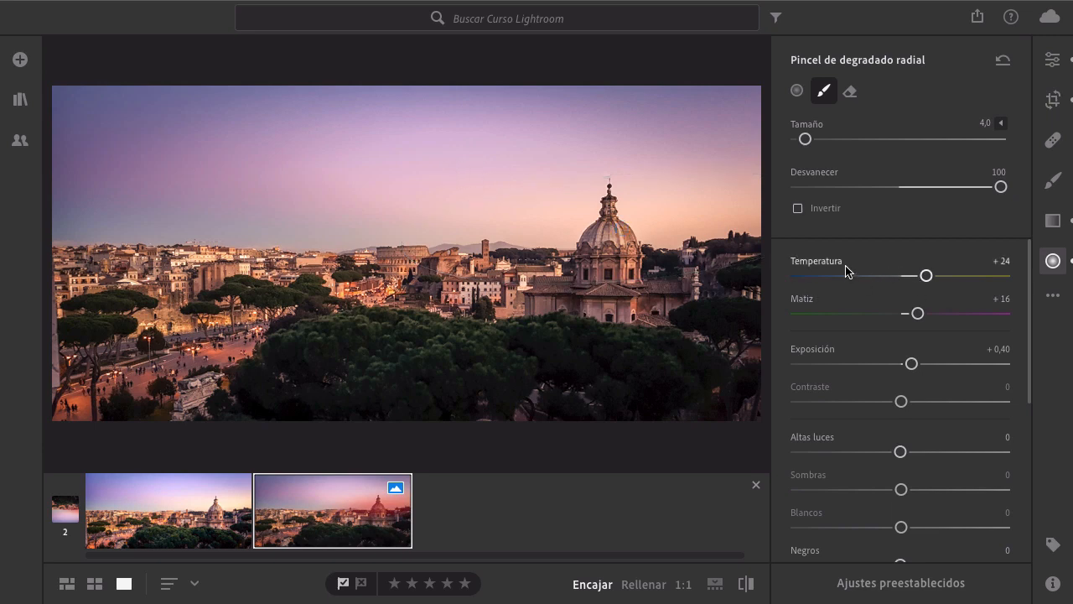
left_click(850, 94)
key("o")
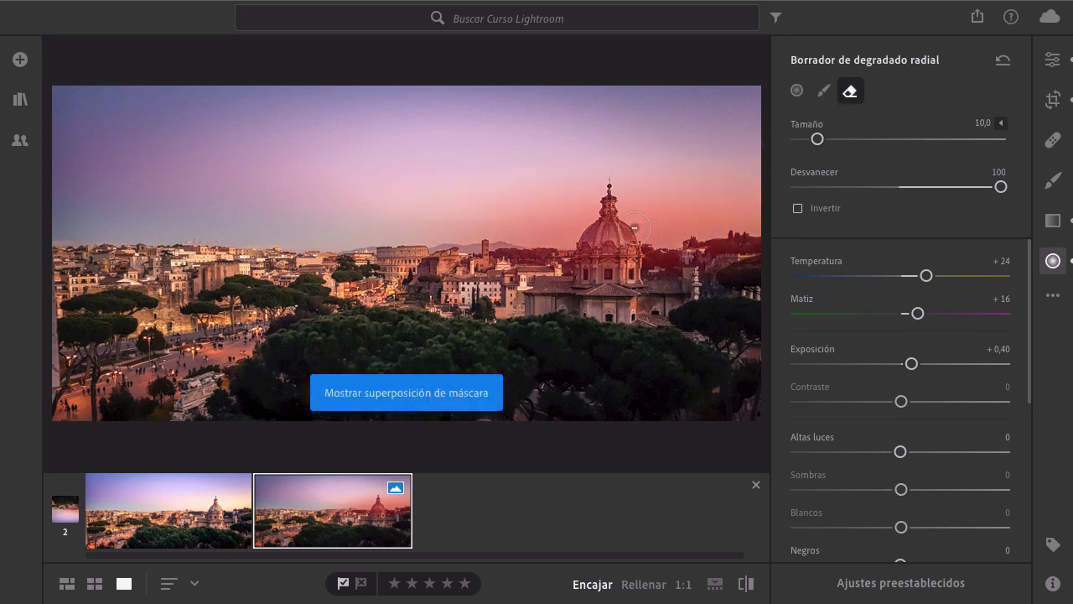
scroll(610, 277, "down", 5)
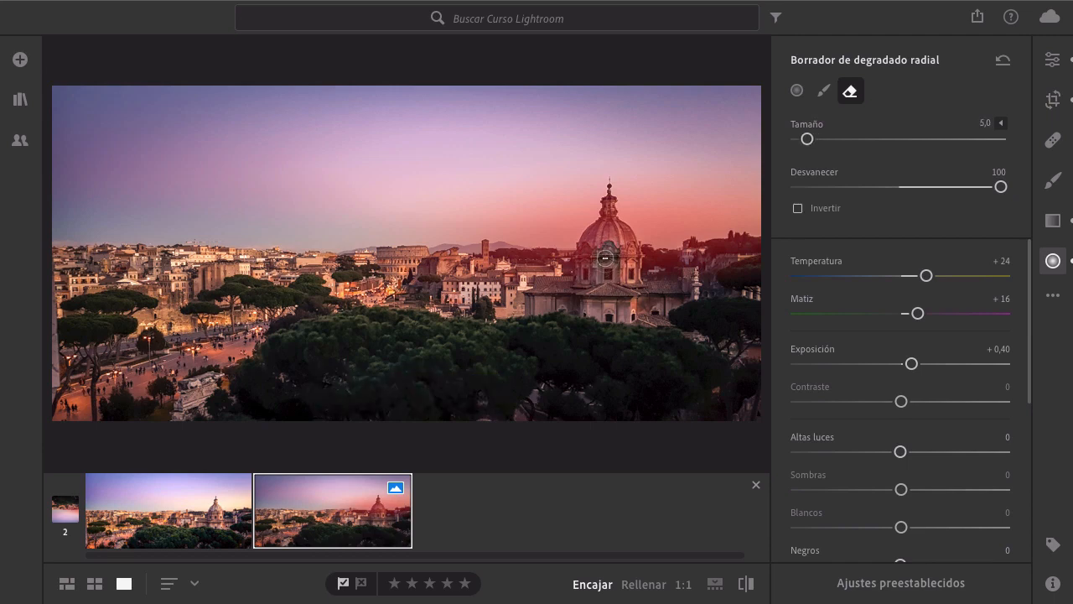
left_click(1001, 125)
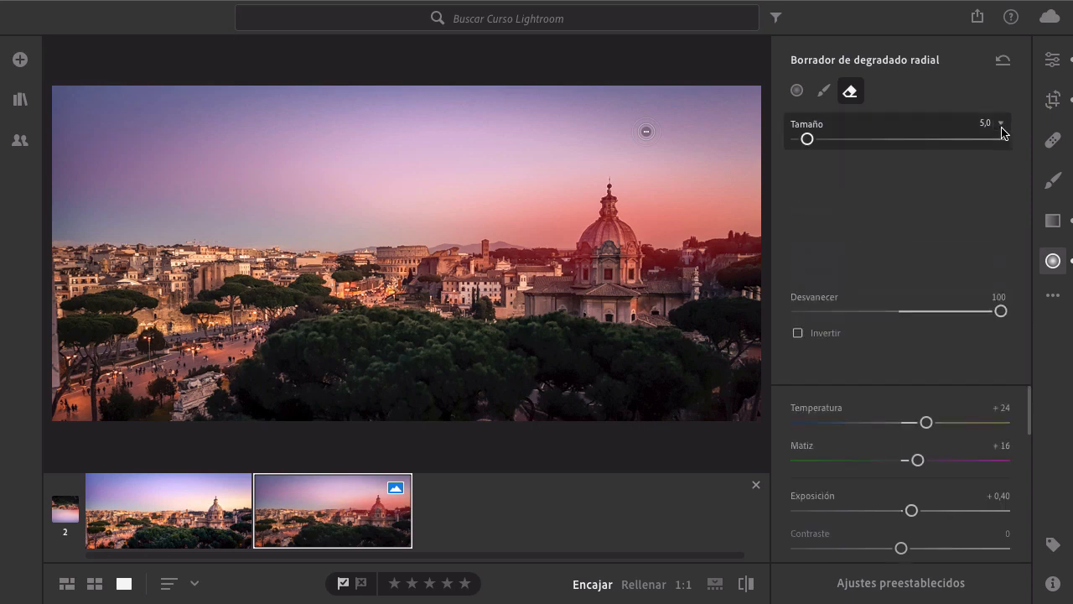
left_click_drag(966, 215, 923, 216)
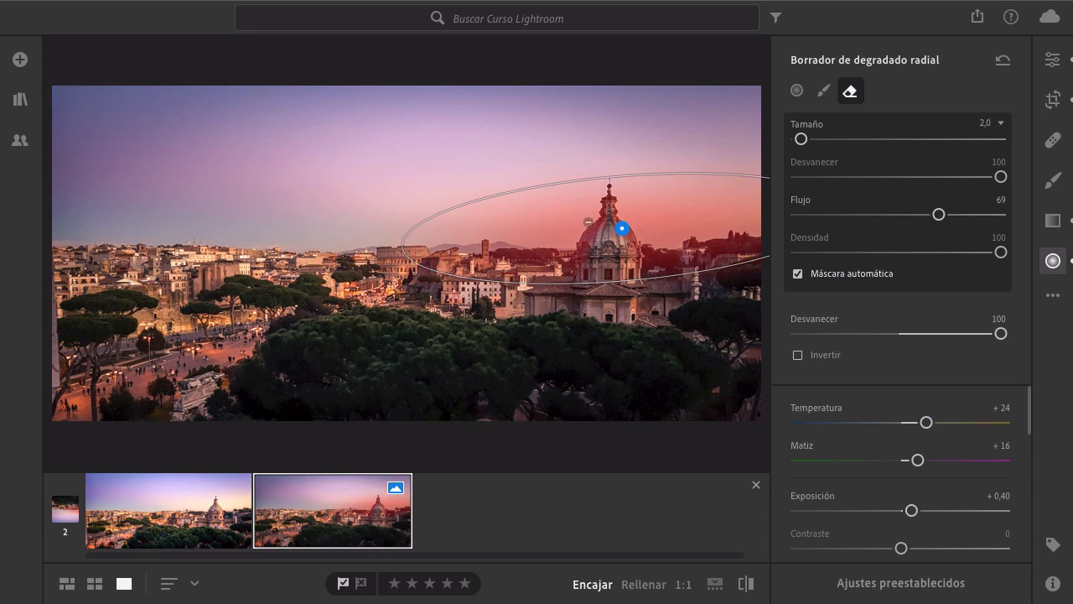
key("Escape")
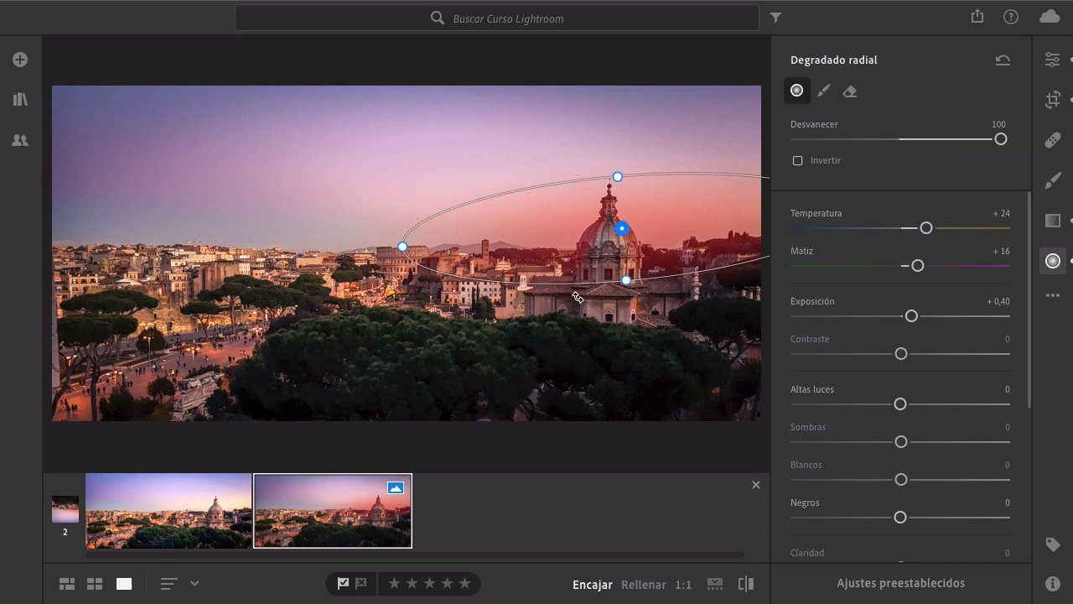
- Switch to the Pincel tool for a new local adjustment and set its Tamaño to 7,0
left_click(1053, 180)
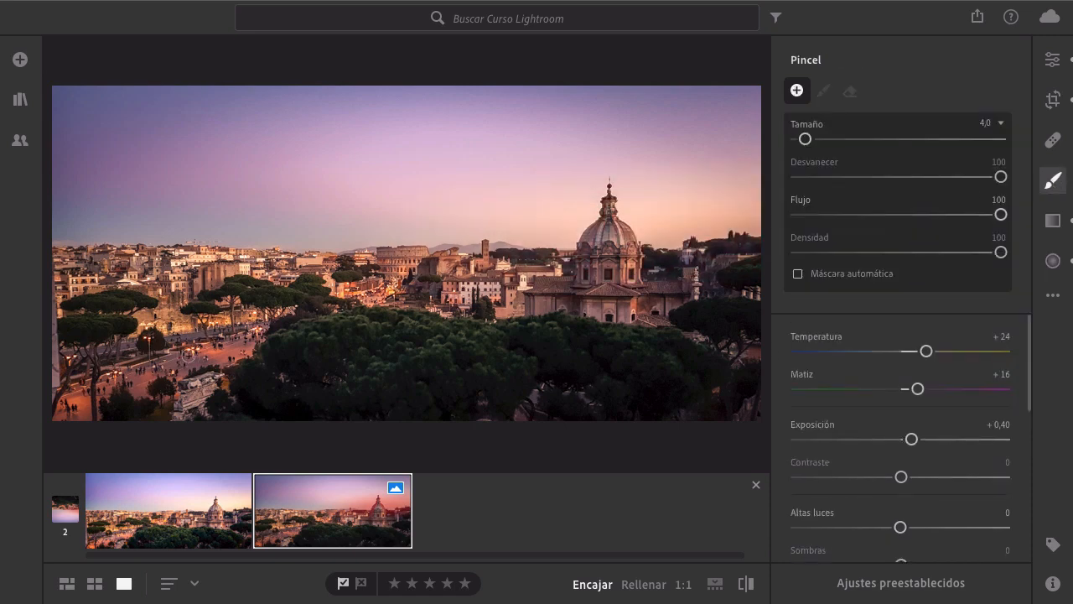
scroll(188, 353, "up", 4)
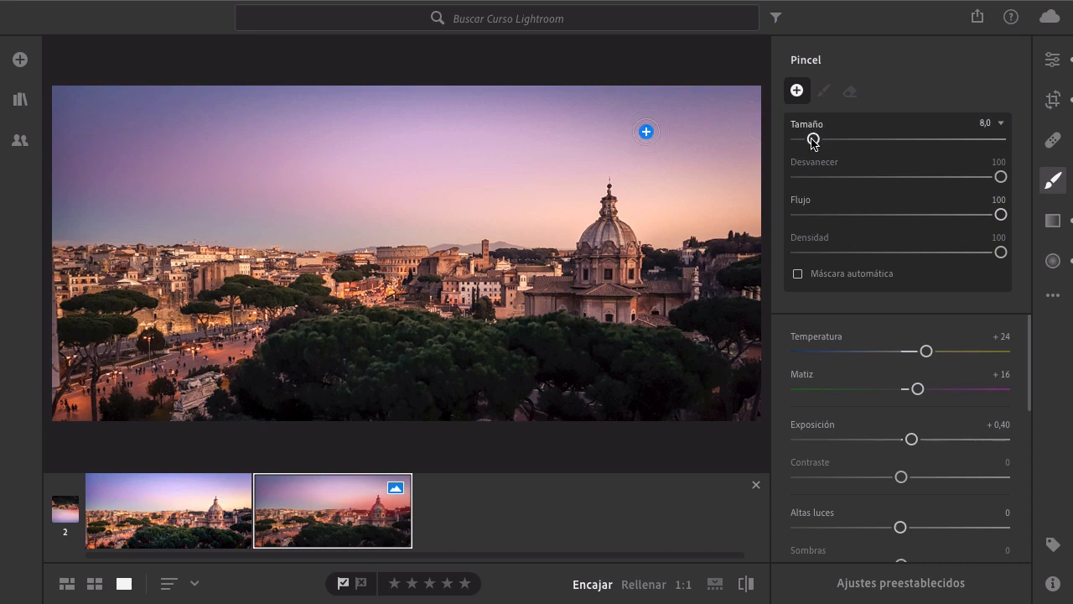
mouse_move(813, 140)
left_mouse_down()
mouse_move(887, 140)
mouse_move(811, 138)
left_mouse_up()
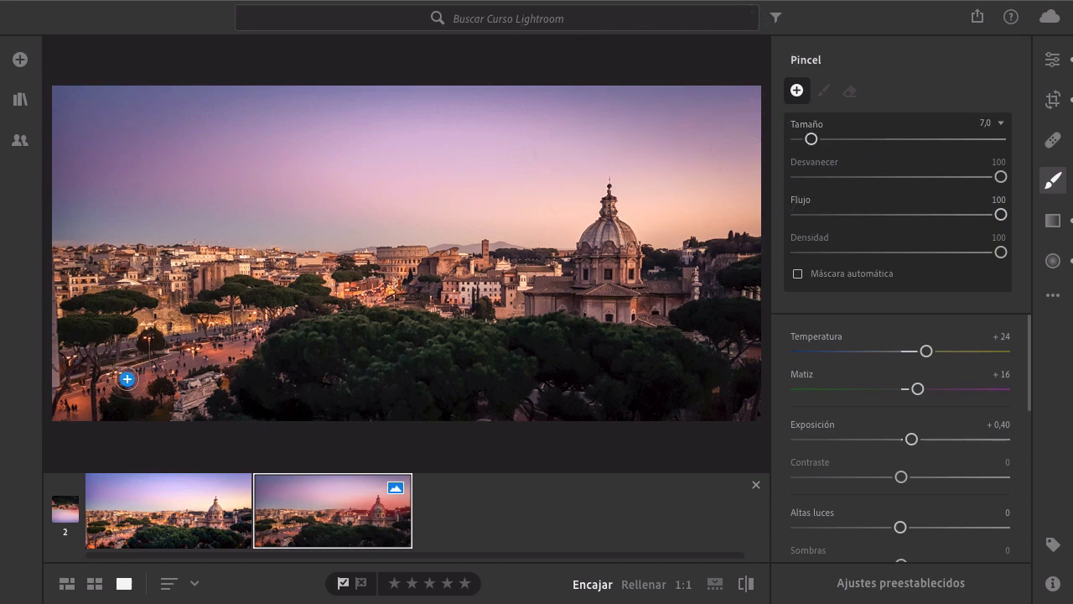
- Paint a trial diagonal brush stroke from the sky down to the trees, set Flujo to 15 and undo the stroke
left_click(646, 169)
mouse_move(1000, 216)
left_mouse_down()
mouse_move(908, 216)
mouse_move(1010, 216)
left_mouse_up()
left_click_drag(347, 163, 191, 310)
left_click(827, 214)
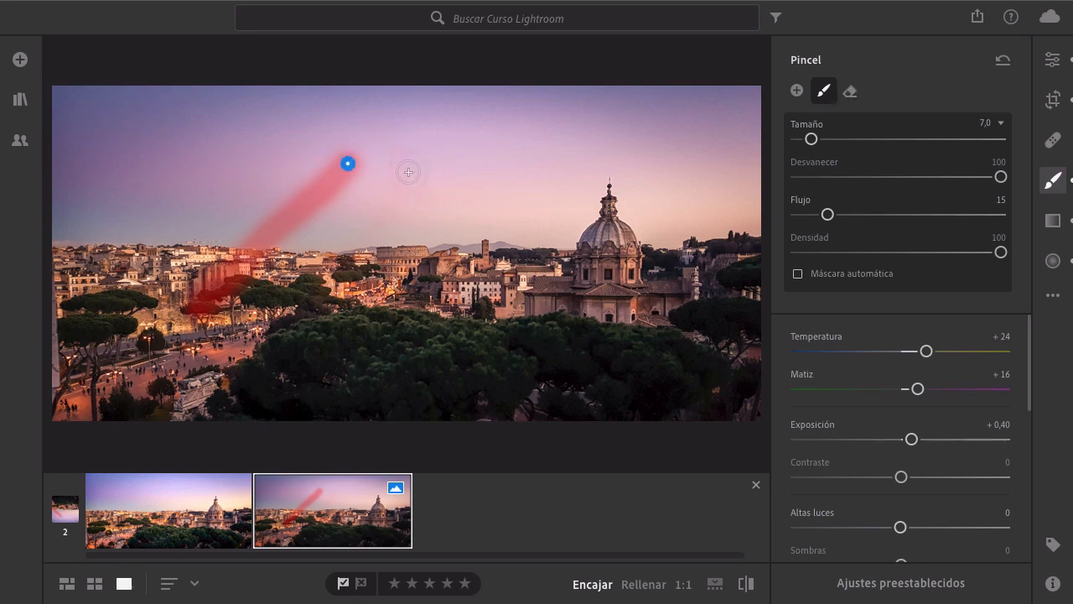
key("super+z")
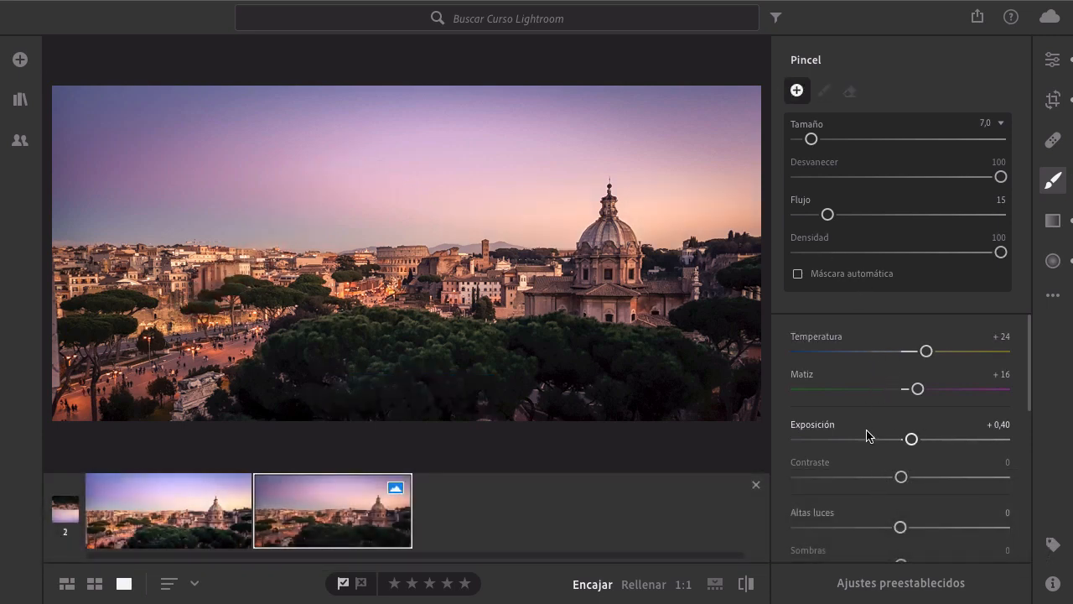
- Paint trial brush strokes in the sky, the last one with Desvanecer 0 and Flujo 100
mouse_move(877, 177)
left_mouse_down()
mouse_move(850, 176)
mouse_move(1004, 178)
left_mouse_up()
left_click_drag(461, 144, 305, 219)
left_click_drag(947, 216, 1030, 214)
left_click_drag(1001, 176, 795, 180)
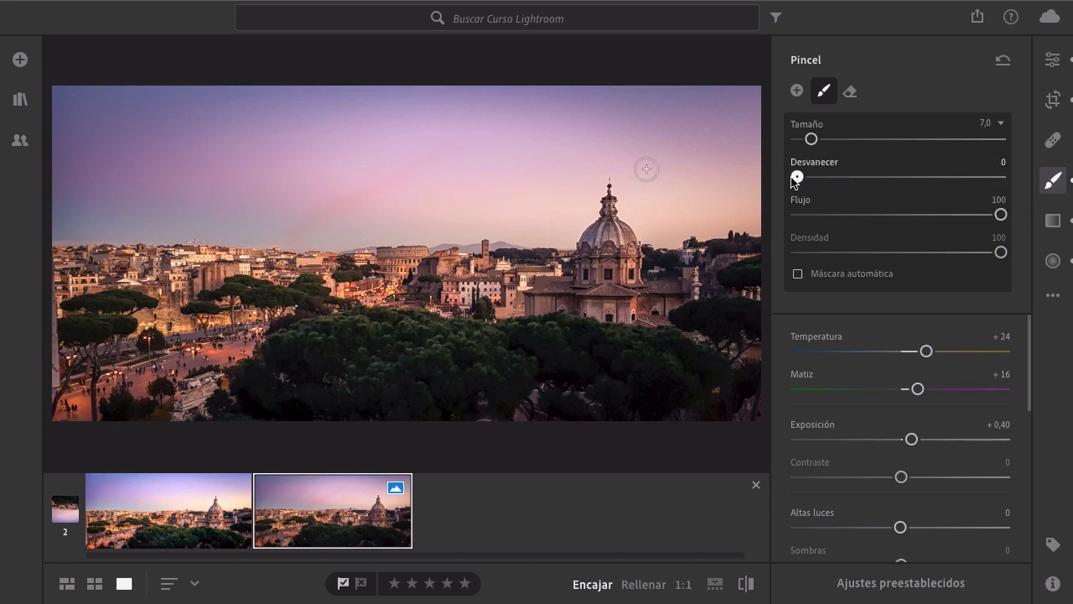
mouse_move(357, 128)
left_mouse_down()
mouse_move(278, 192)
mouse_move(292, 218)
mouse_move(407, 153)
left_mouse_up()
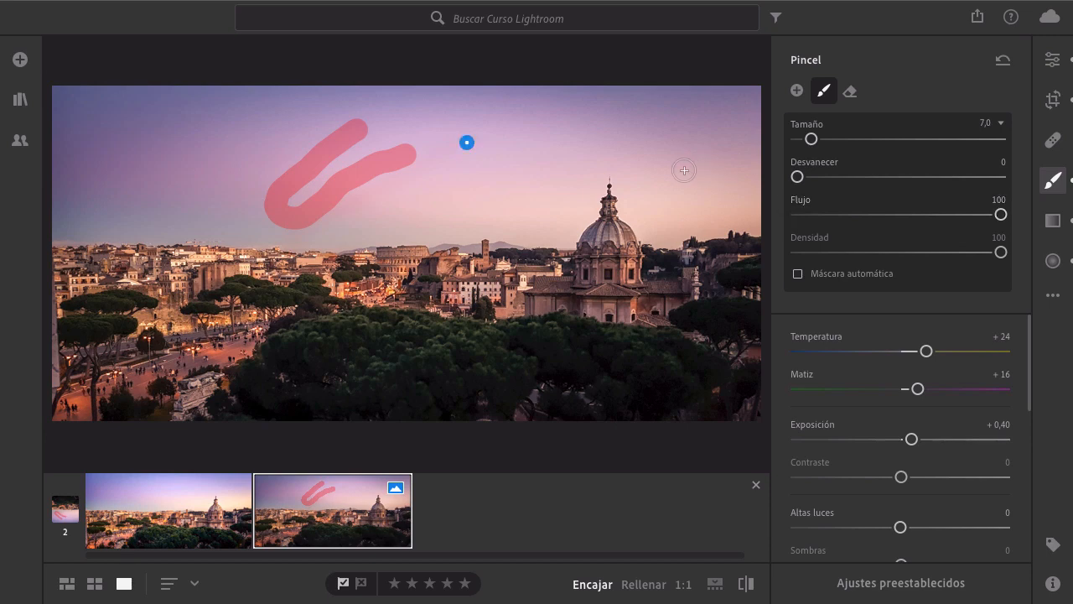
- Set the brush's Desvanecer to 100 and Flujo to 68, and delete the trial strokes in the sky
left_click_drag(851, 176, 1002, 176)
left_click_drag(978, 214, 936, 214)
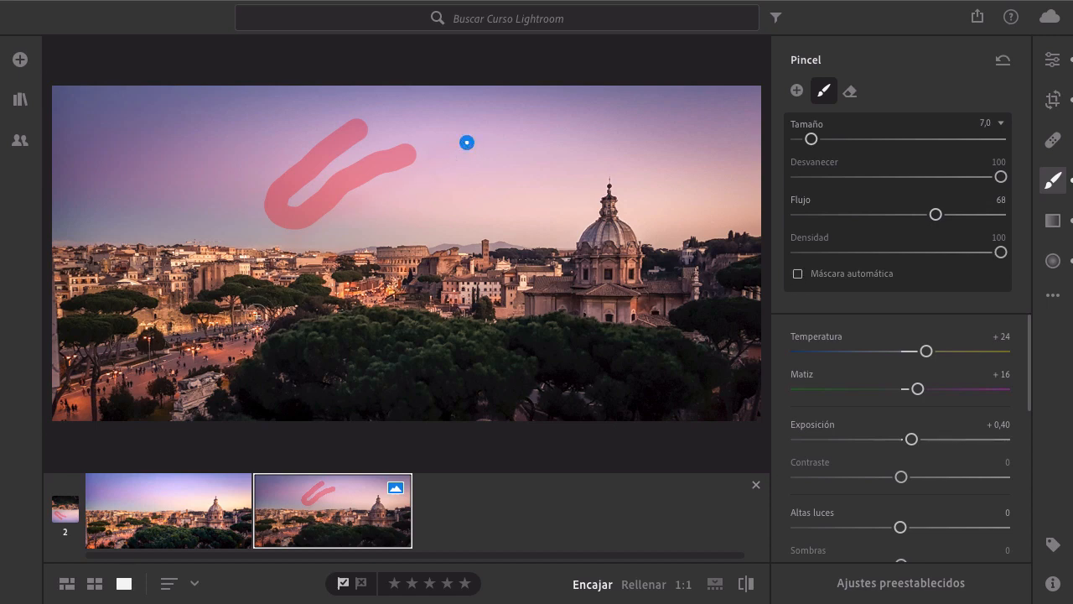
key("BackSpace")
- Paint a brush mask over the lit street in the photo's lower left and reduce the brush Tamaño to 3,0
mouse_move(217, 336)
left_mouse_down()
mouse_move(238, 355)
mouse_move(191, 349)
mouse_move(138, 386)
mouse_move(71, 407)
left_mouse_up()
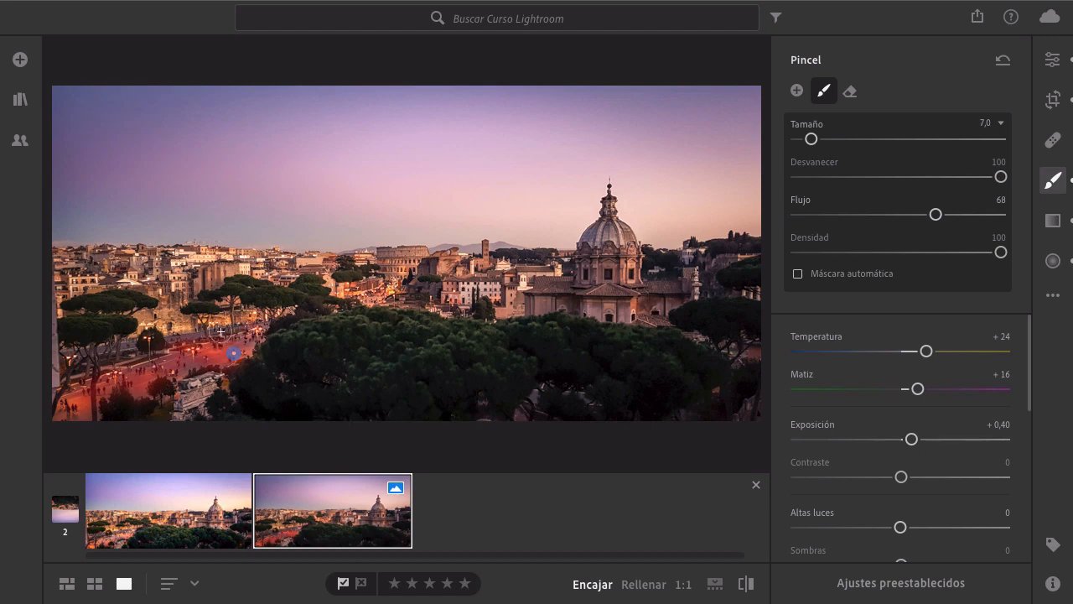
key("bracketleft")
key("bracketleft")
key("bracketleft")
key("bracketleft")
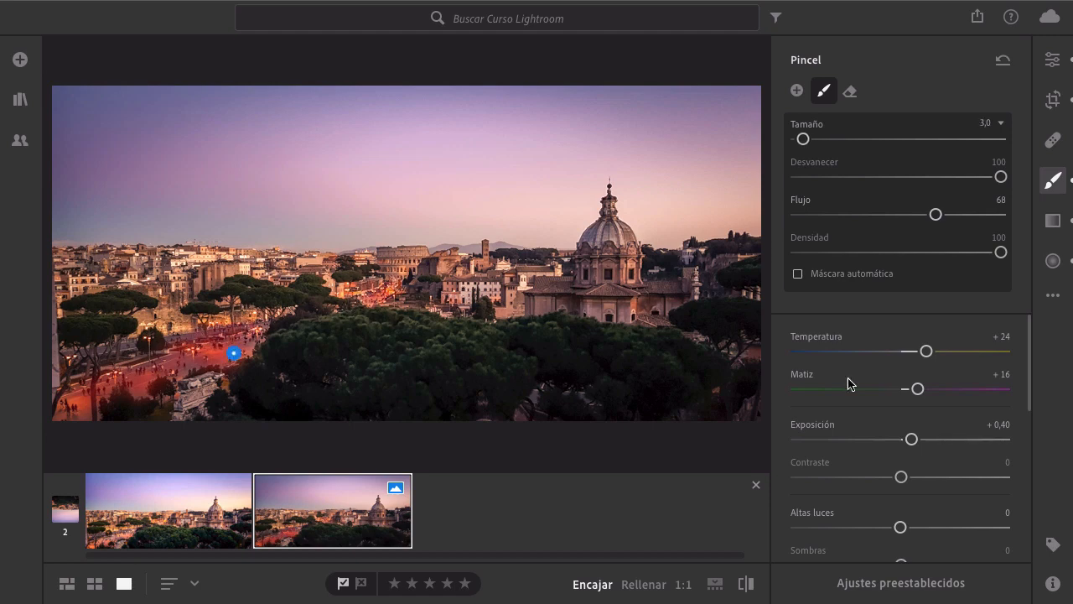
- Reset the street brush adjustment's Temperatura to 0, and set its Matiz to +6 and Exposición to +0,32
double_click(814, 338)
mouse_move(918, 389)
left_mouse_down()
mouse_move(901, 383)
mouse_move(908, 391)
left_mouse_up()
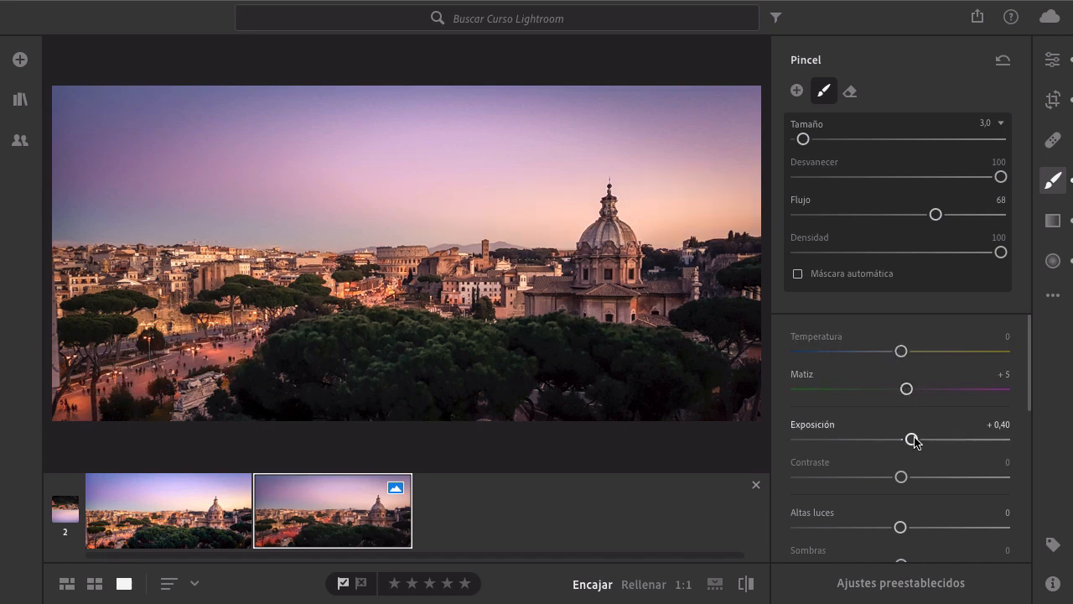
mouse_move(912, 439)
left_mouse_down()
mouse_move(939, 440)
mouse_move(911, 441)
left_mouse_up()
left_click_drag(906, 390, 907, 399)
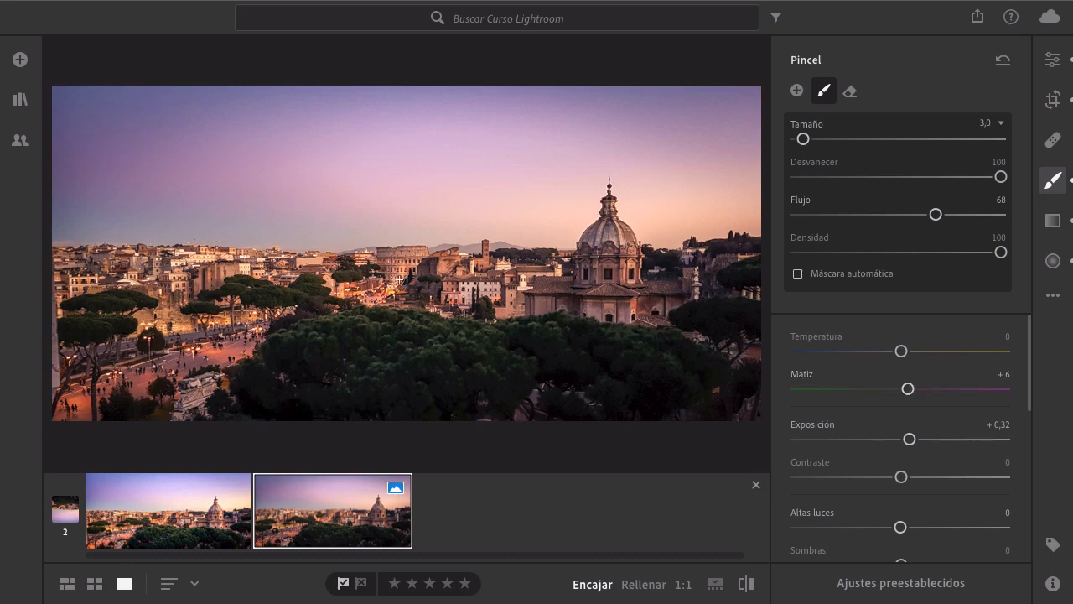
- Set the street brush adjustment's Claridad to +12 and start a new brush adjustment
scroll(941, 456, "down", 5)
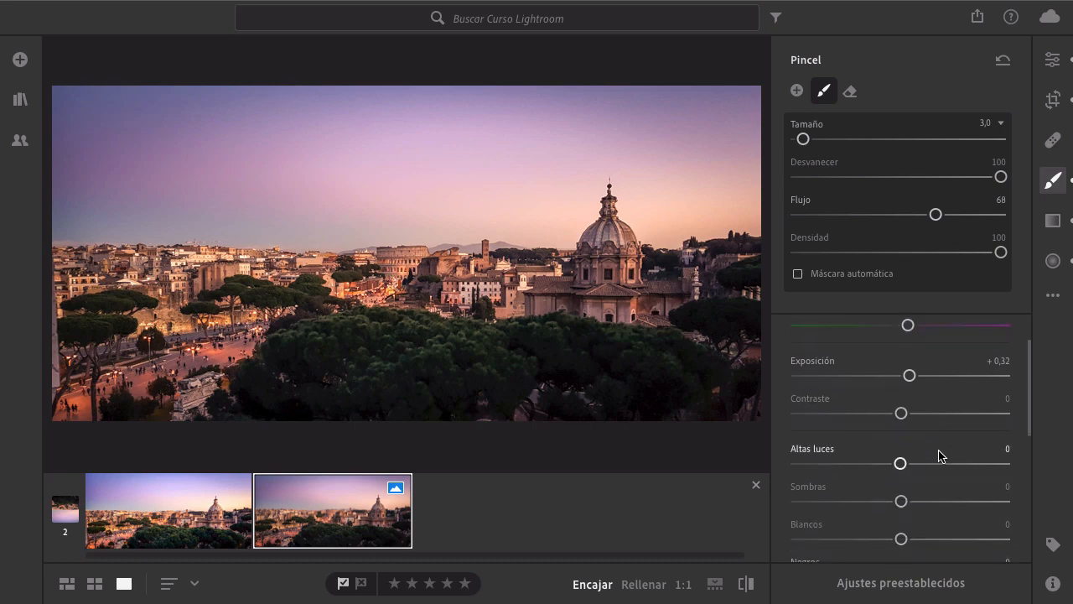
scroll(940, 456, "down", 2)
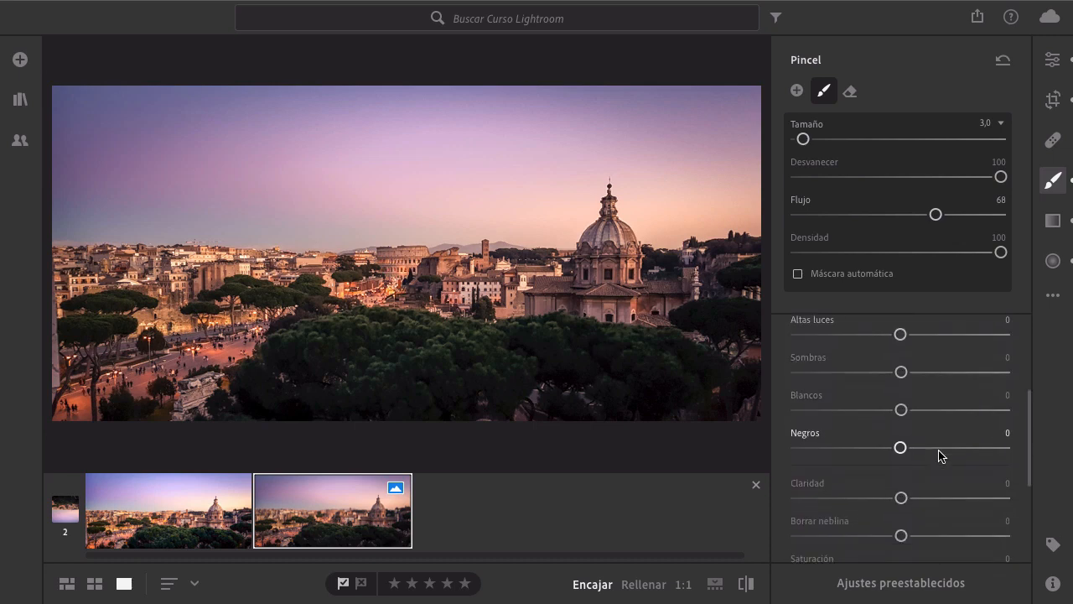
left_click_drag(903, 492, 915, 496)
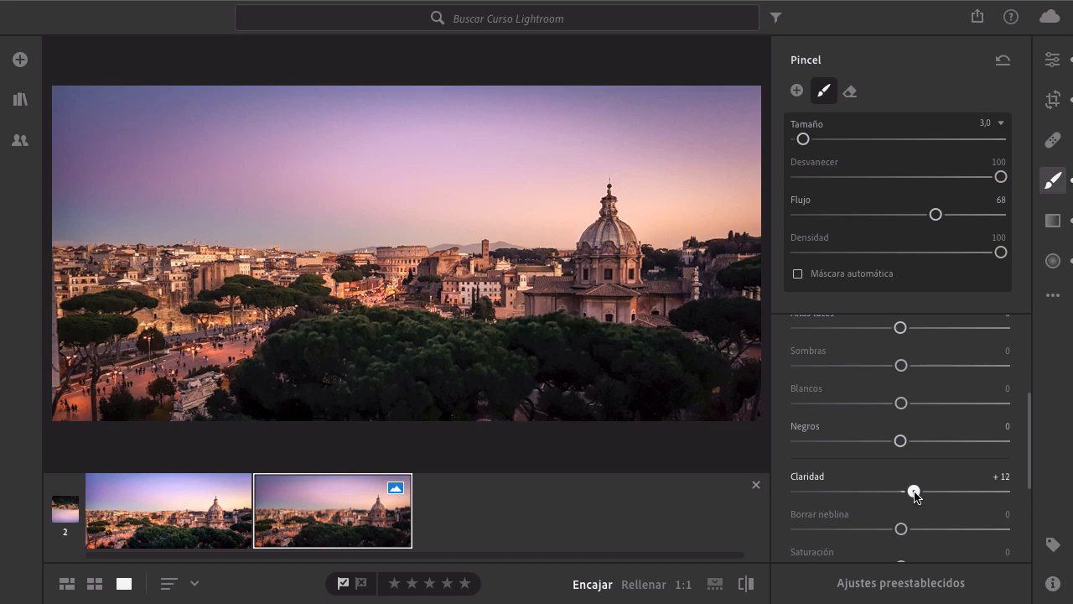
left_click(797, 93)
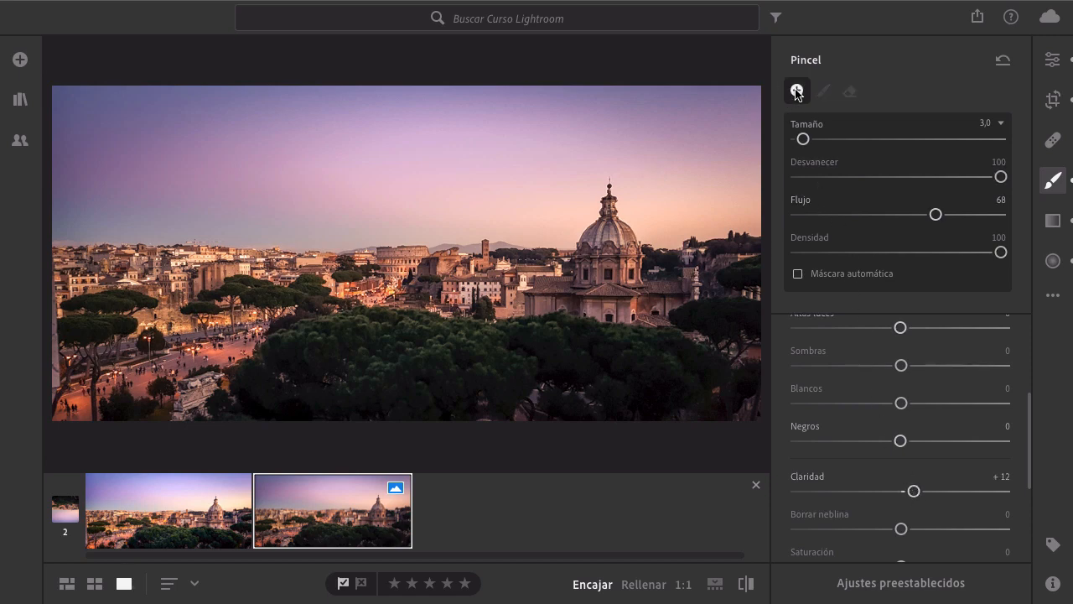
- Paint a brush adjustment over the dome, set its Exposición to +0,28, and start a new brush adjustment
left_click(600, 252)
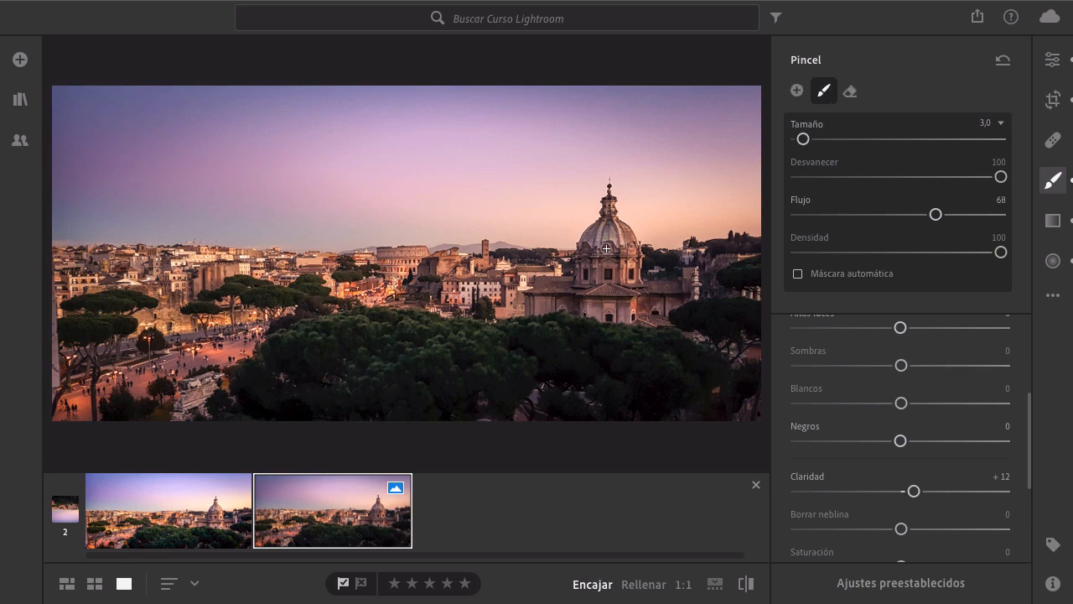
scroll(607, 249, "up", 1)
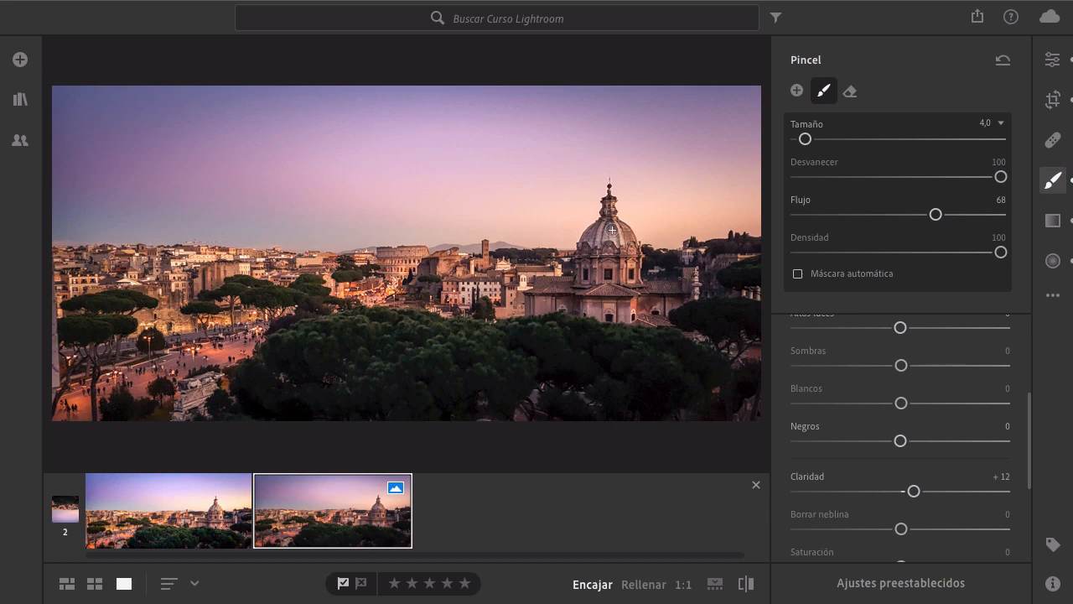
key("bracketleft")
scroll(940, 375, "up", 2)
scroll(940, 374, "up", 3)
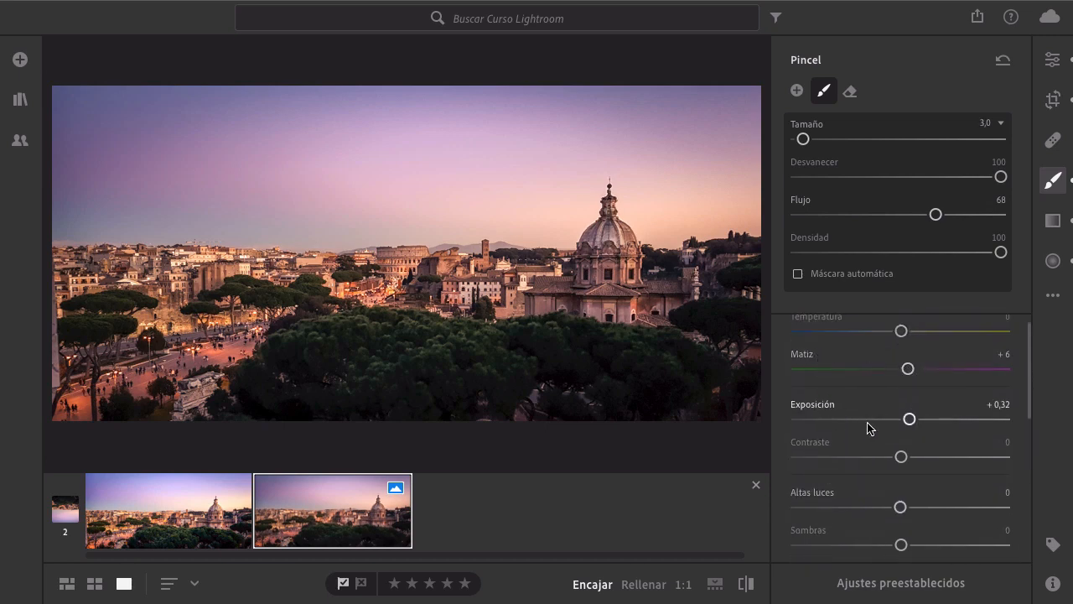
left_click_drag(910, 419, 908, 421)
left_click(798, 90)
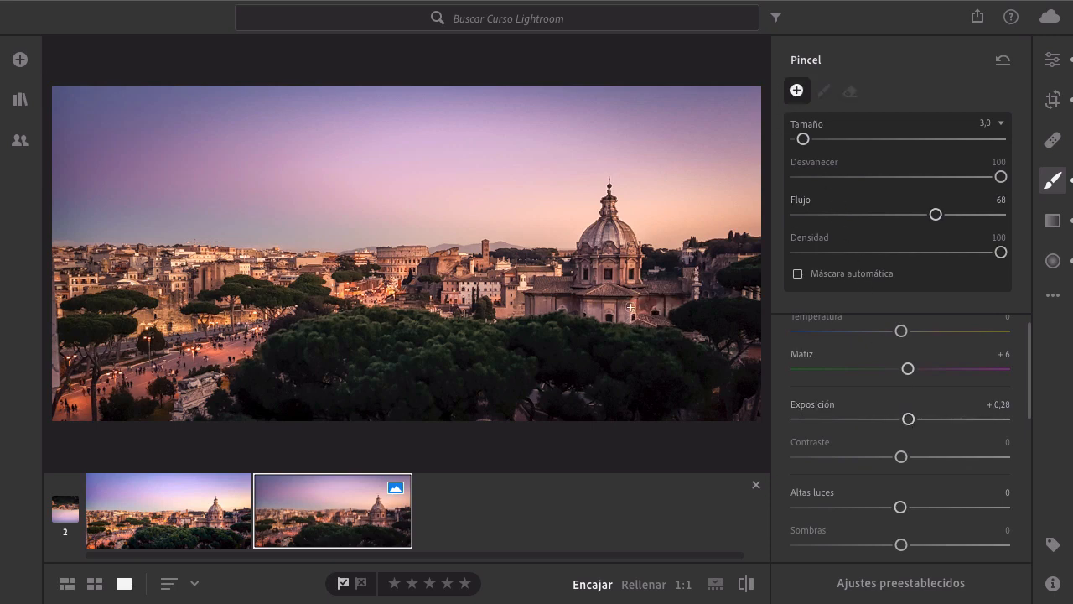
- Paint a brush mask from the church's lower walls up to the dome, reducing the brush Tamaño to 1,0
left_click_drag(633, 311, 622, 230)
key("bracketleft")
key("bracketleft")
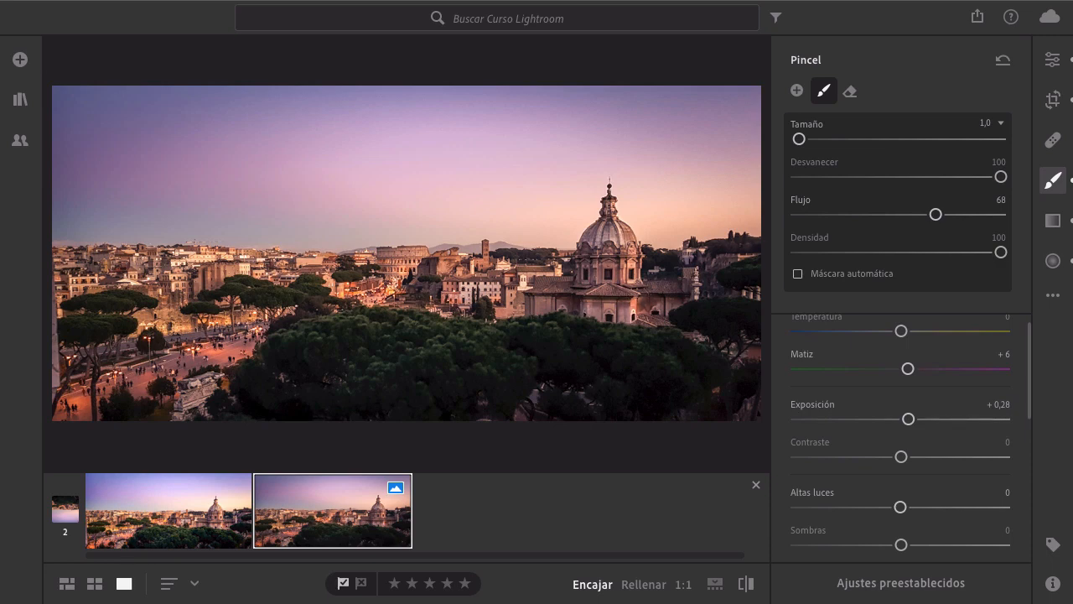
- Set the church brush adjustment's Exposición to +0,44 and Temperatura to −11, and reset its Matiz to 0
left_click_drag(909, 422, 913, 425)
left_click_drag(901, 331, 889, 331)
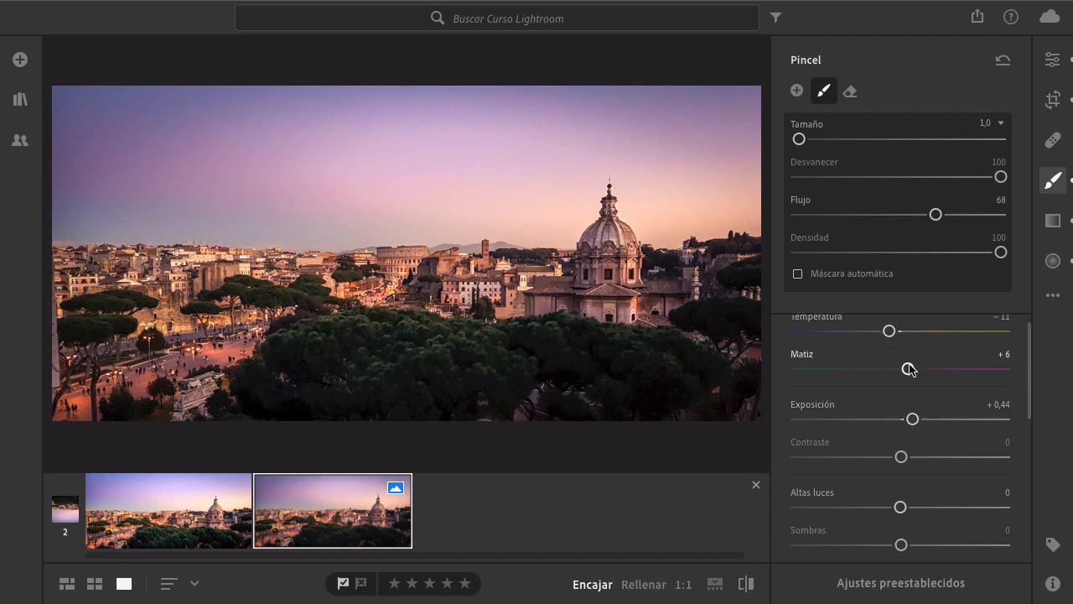
double_click(808, 355)
- Reset the church brush adjustment's Claridad to 0 and set its Saturación to −11
scroll(864, 369, "down", 2)
scroll(872, 376, "down", 6)
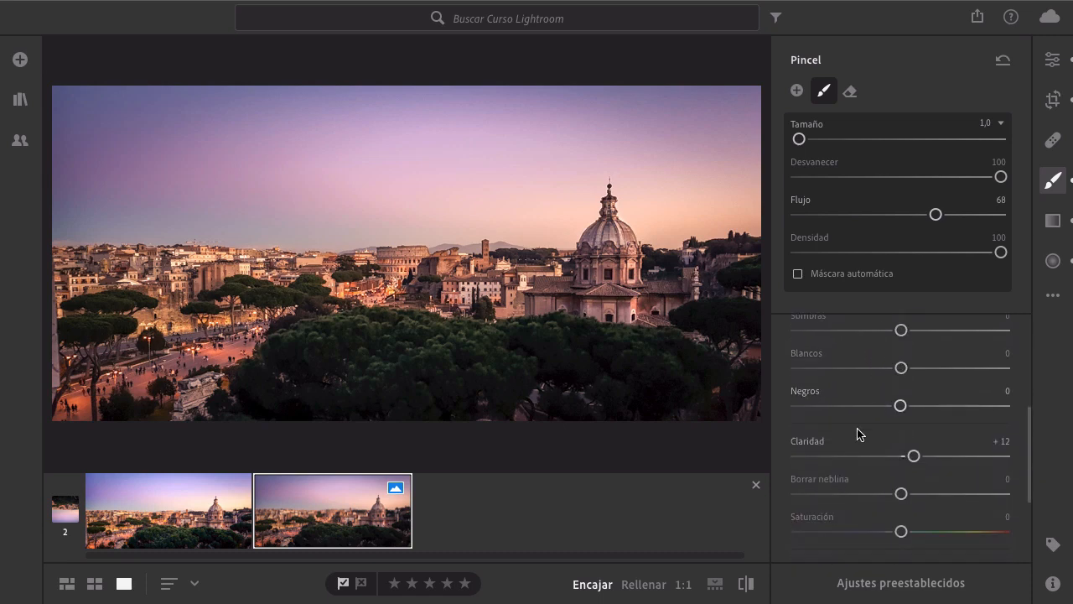
double_click(818, 442)
left_click_drag(897, 535, 888, 539)
- Set the church brush adjustment's Exposición to +0,64 and Temperatura to −4, and start a new brush adjustment
scroll(893, 516, "up", 8)
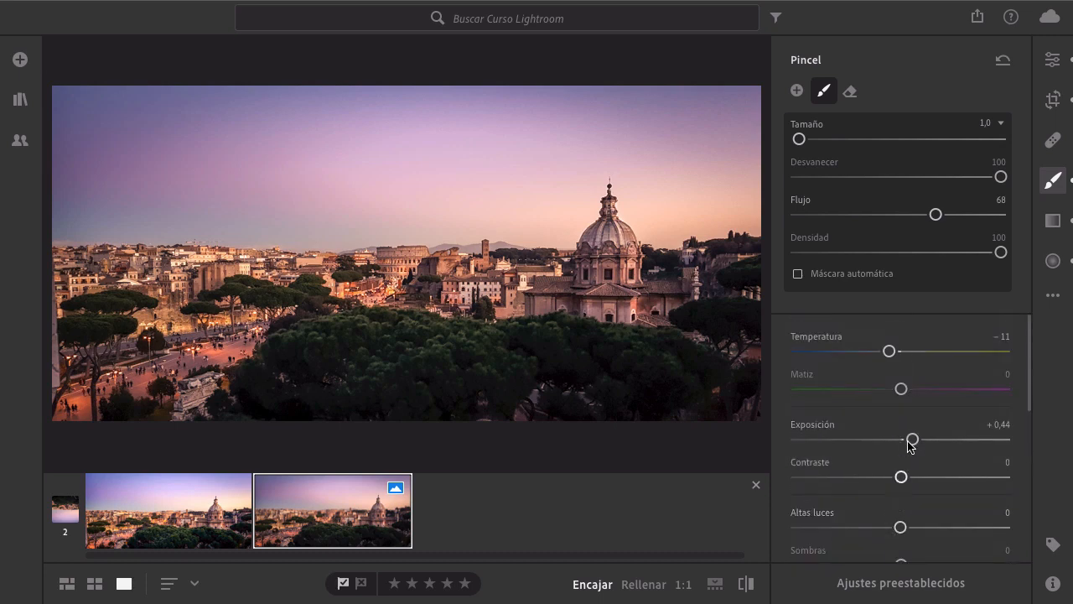
left_click_drag(913, 439, 919, 439)
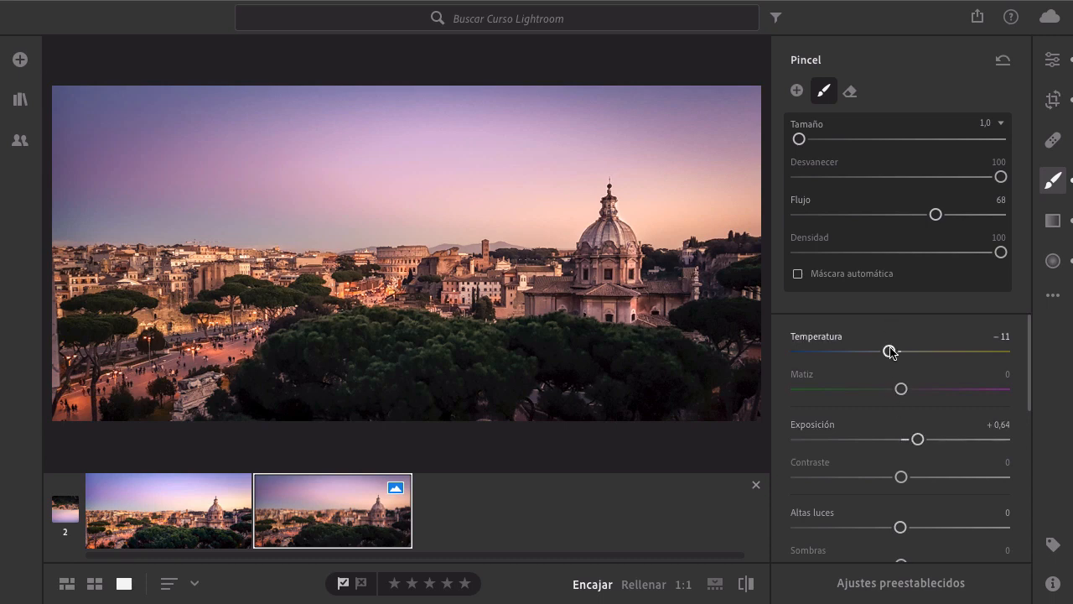
double_click(809, 337)
left_click_drag(900, 353, 897, 350)
left_click(797, 91)
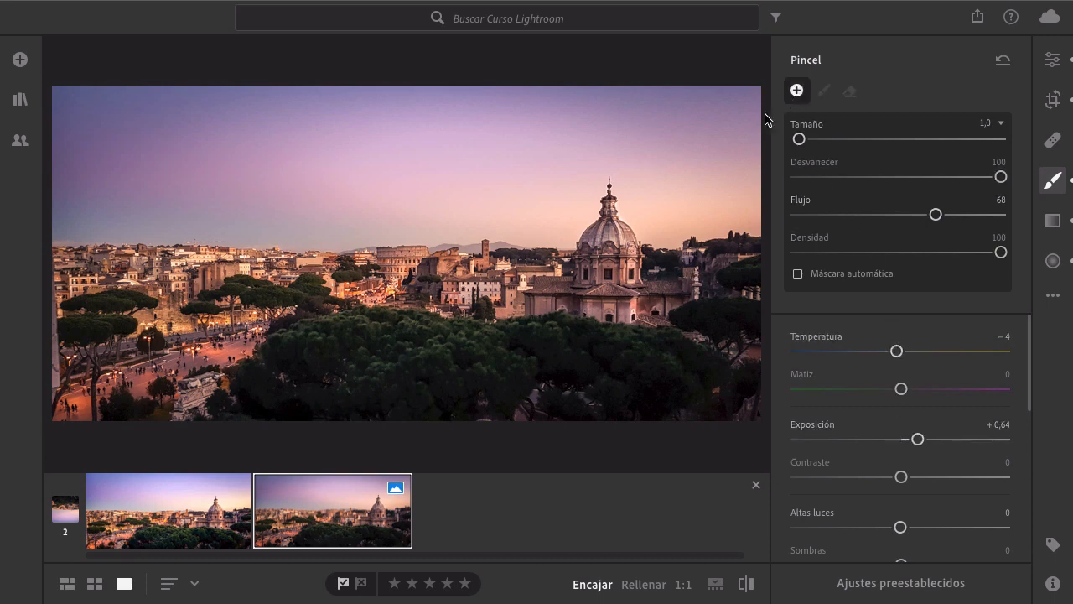
- Paint another brush mask over the dome, varying the brush Tamaño between 1,0 and 3,0
key("bracketright")
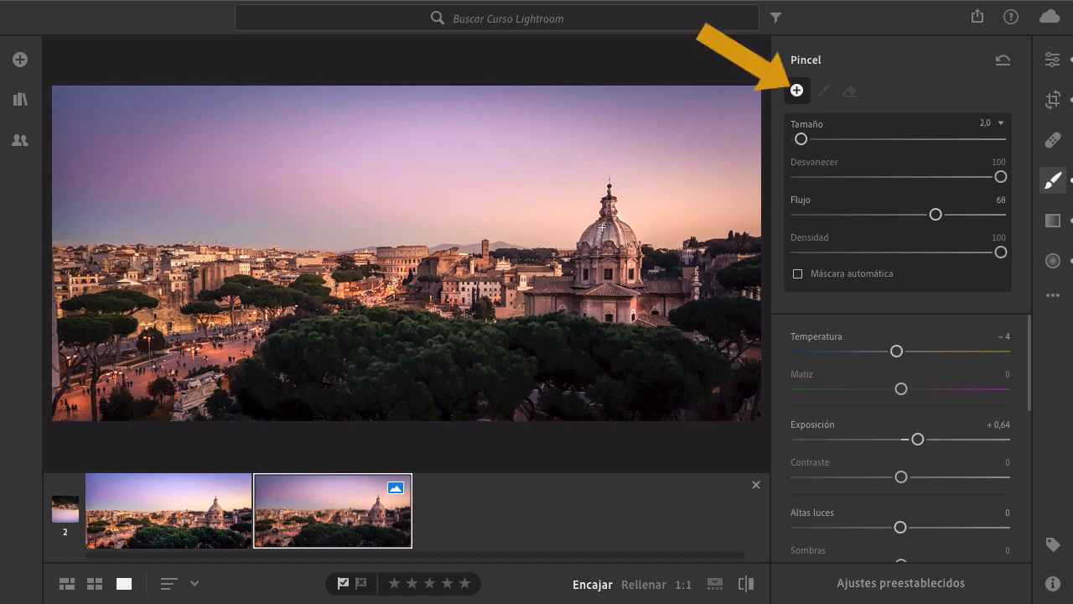
left_click(604, 222)
key("bracketleft")
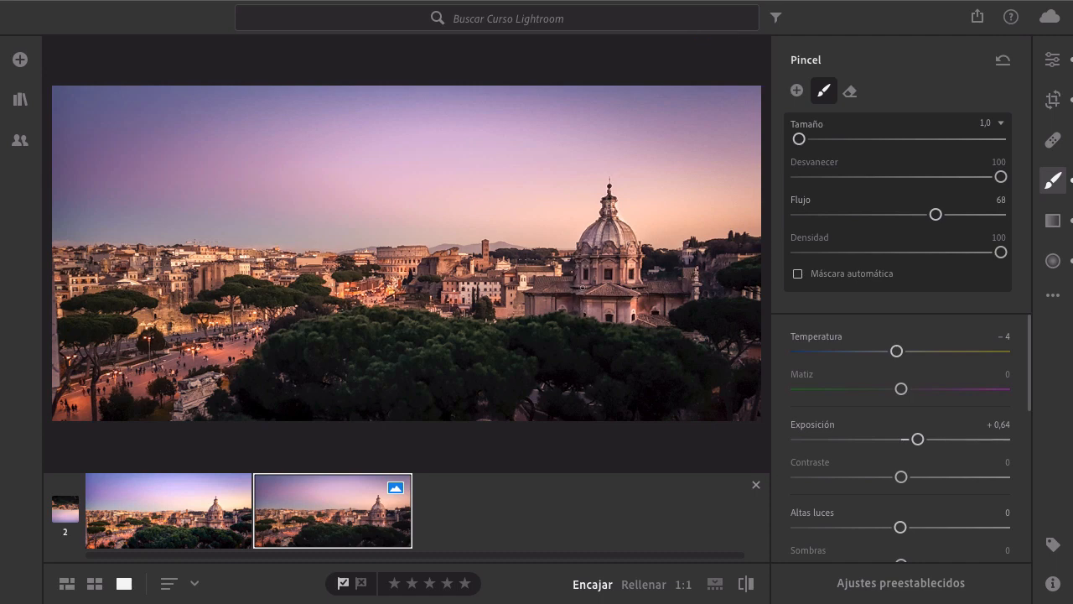
key("bracketright")
key("bracketright")
- Set the newest dome brush adjustment's Exposición to −0,08, reset its Temperatura and Saturación to 0, and deselect it
left_click(895, 441)
left_click_drag(895, 440, 899, 440)
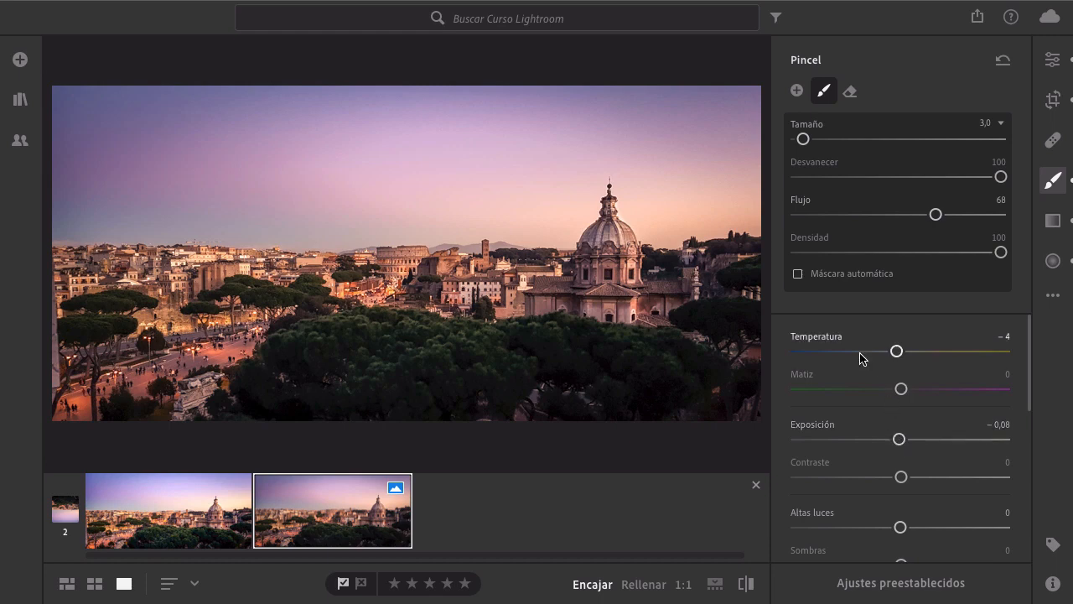
left_click(827, 339)
scroll(869, 403, "down", 1)
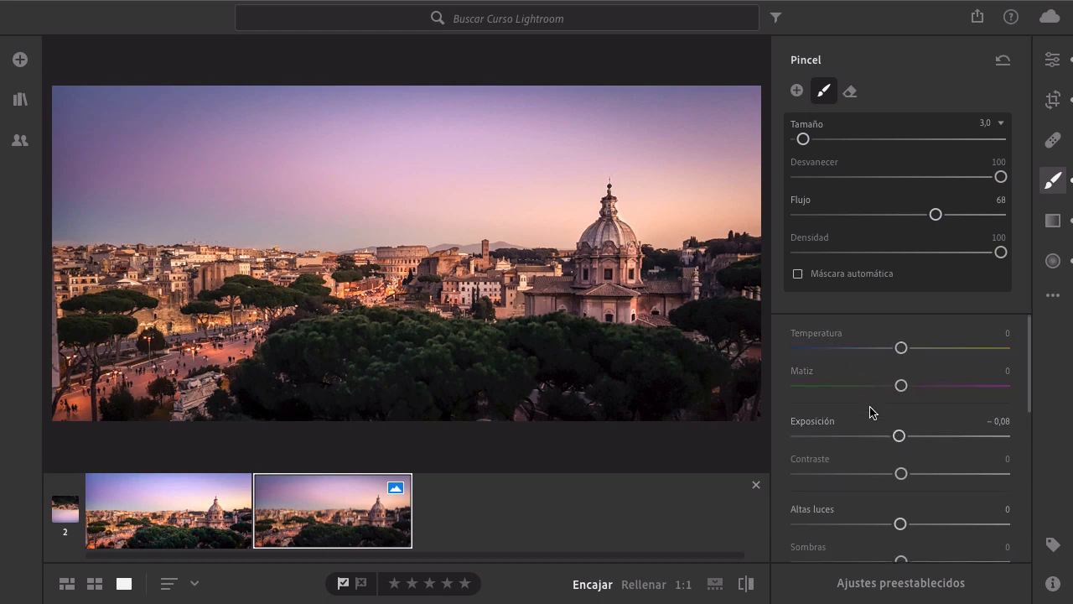
scroll(870, 422, "down", 6)
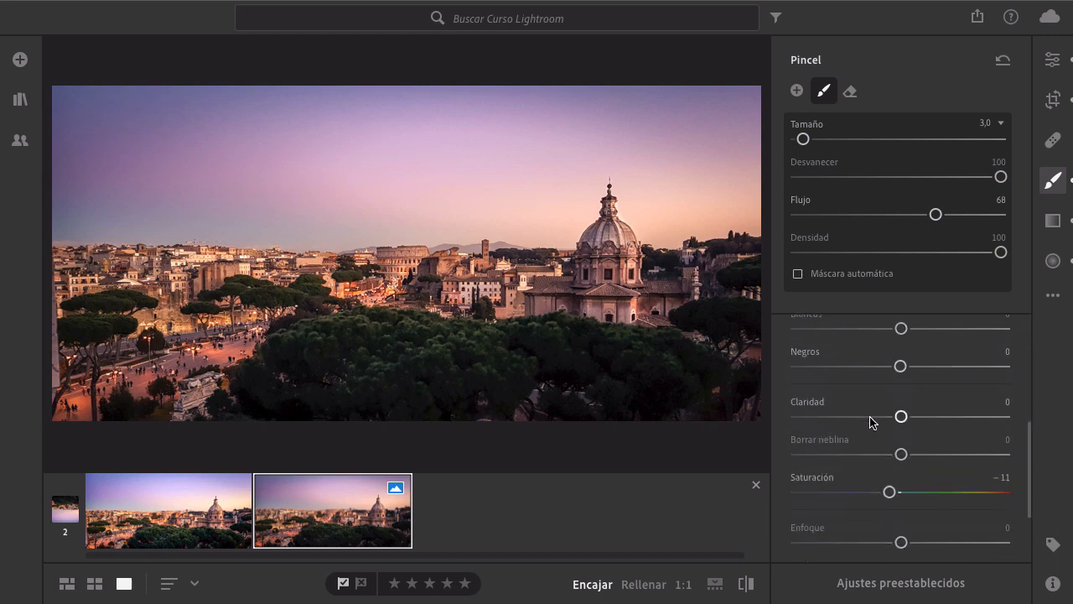
left_click(828, 479)
scroll(837, 473, "up", 6)
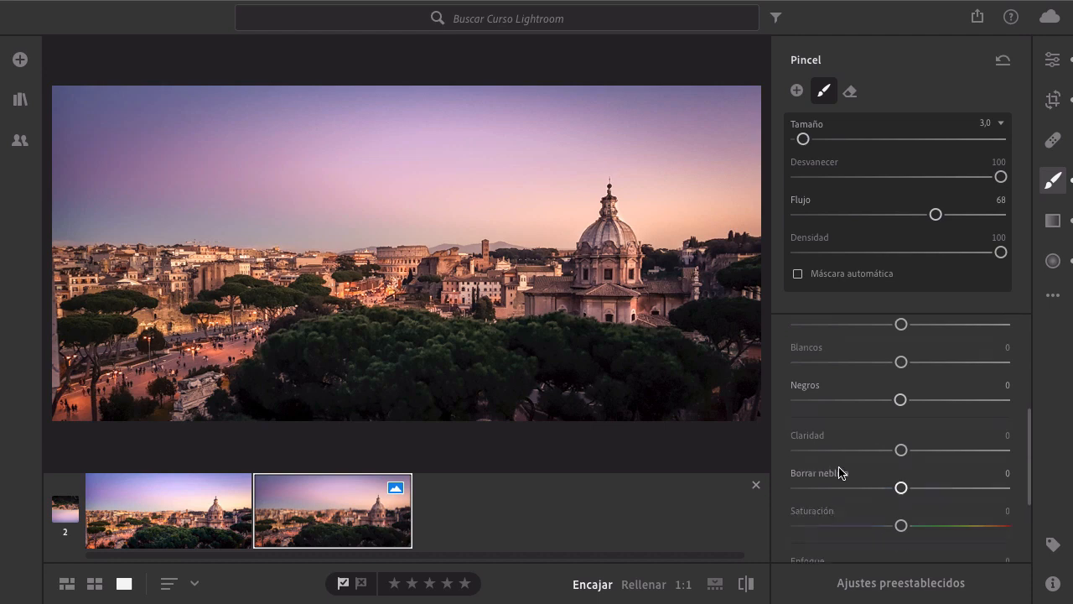
scroll(841, 472, "up", 1)
key("Escape")
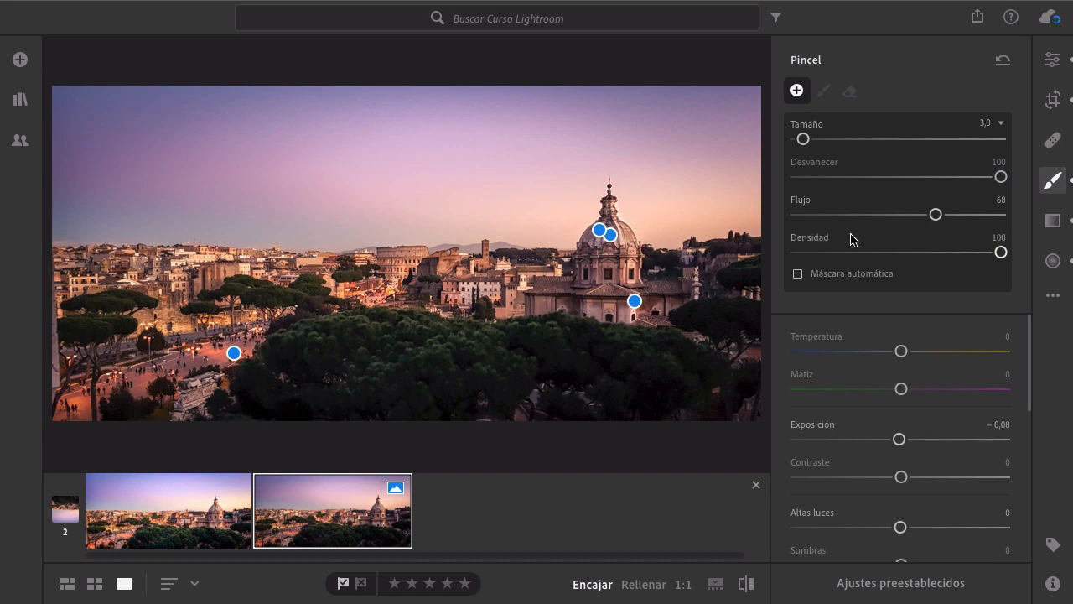
- Set the radial gradient around the dome to Temperatura +25, Matiz +14 and Exposición +0,68
left_click(1053, 261)
left_click(623, 230)
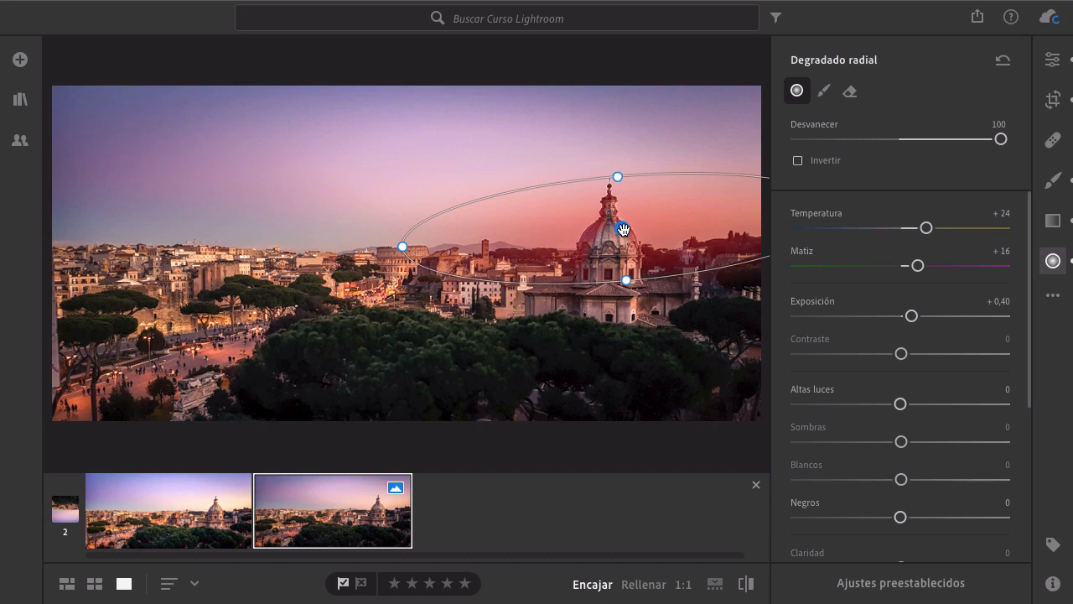
left_click_drag(926, 227, 940, 227)
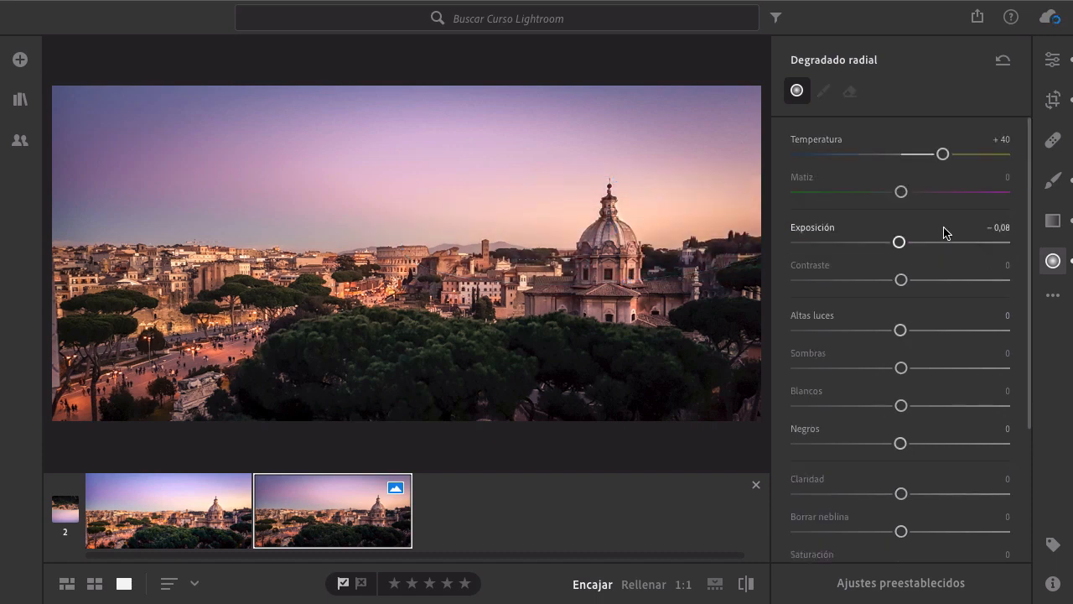
left_click_drag(910, 194, 922, 194)
left_click_drag(900, 241, 909, 243)
- Compare the edited photo with the original several times and return to the edited version
left_click(745, 585)
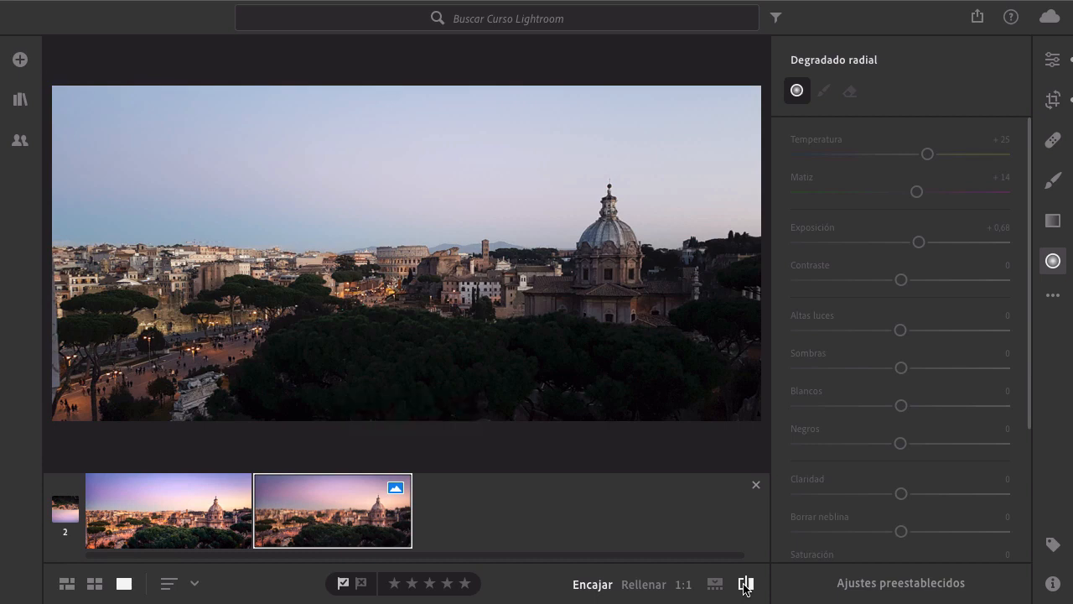
left_click(745, 585)
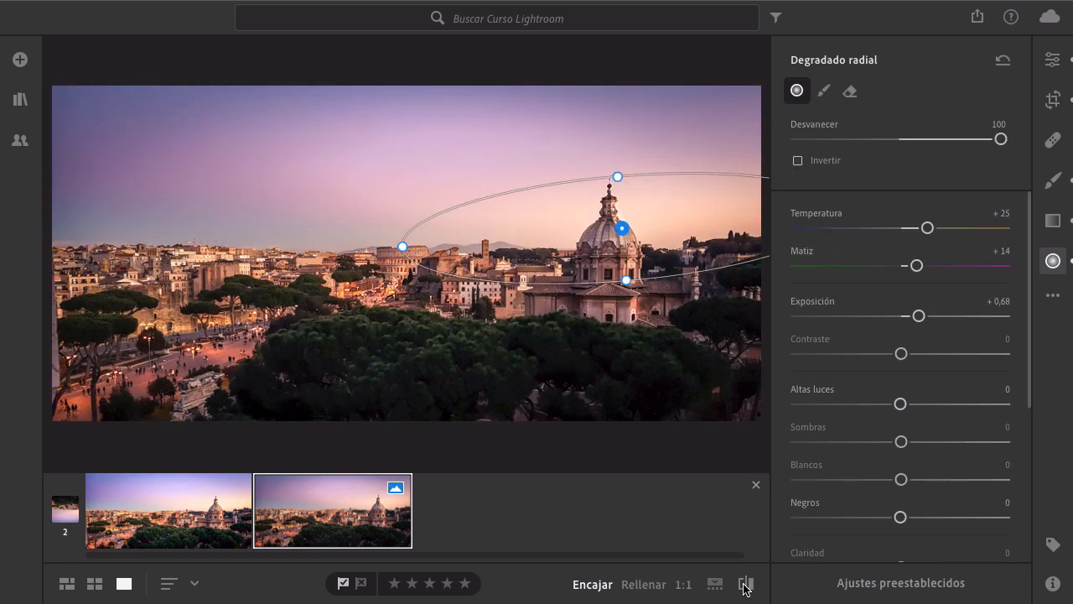
left_click(744, 584)
left_click(745, 584)
left_click(745, 585)
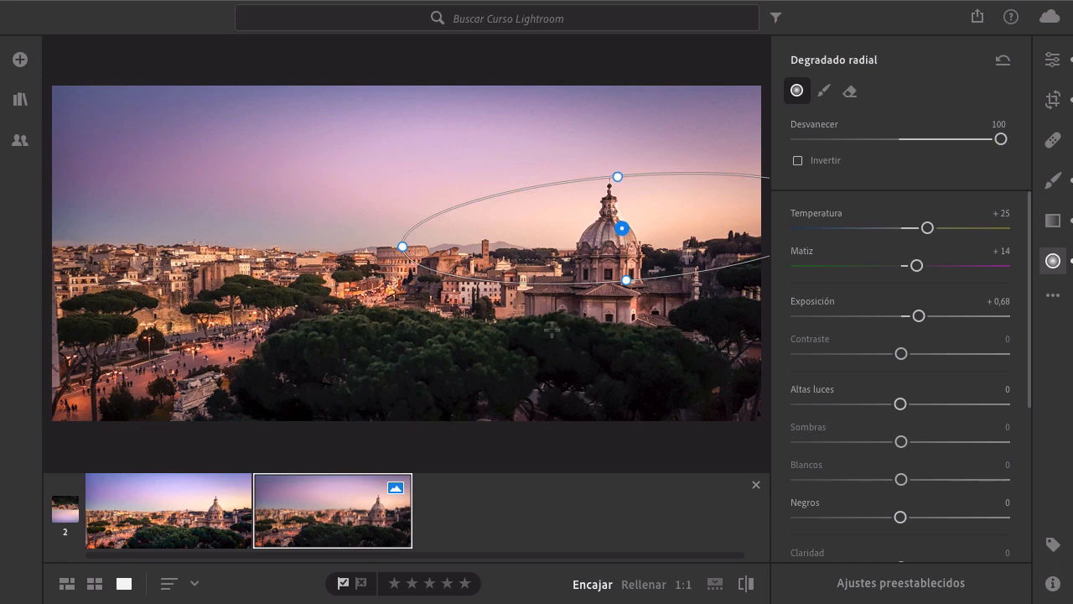